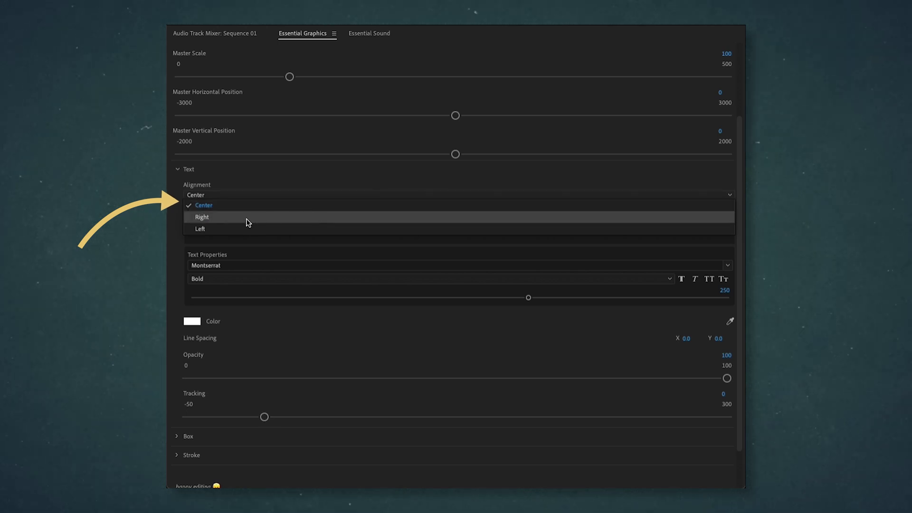
# Pick Right from the Essential Graphics Alignment dropdown, then reopen its list of choices.
pyautogui.click(223, 218)
pyautogui.click(210, 196)
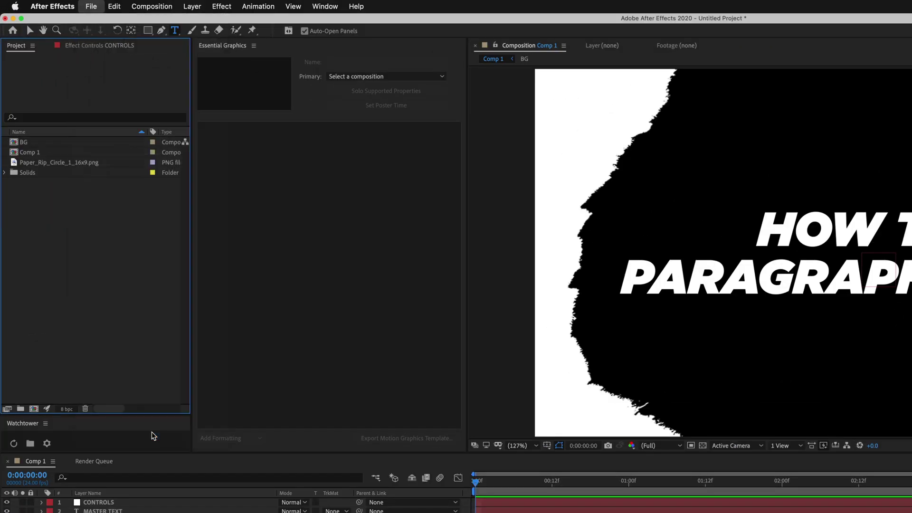
pyautogui.click(753, 288)
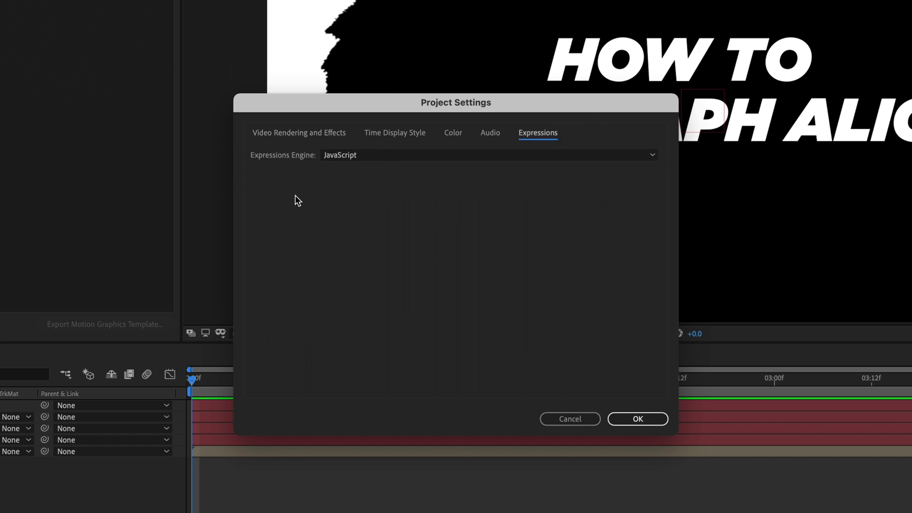
pyautogui.click(338, 160)
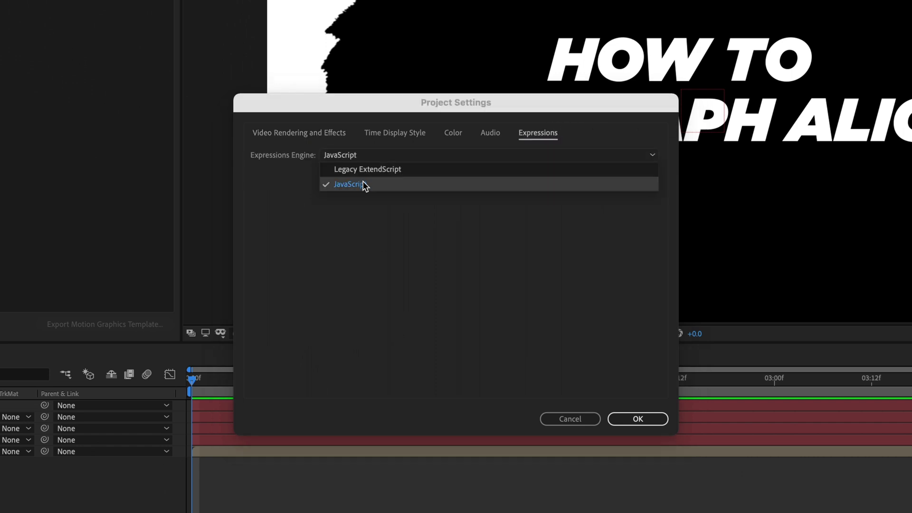
pyautogui.click(420, 220)
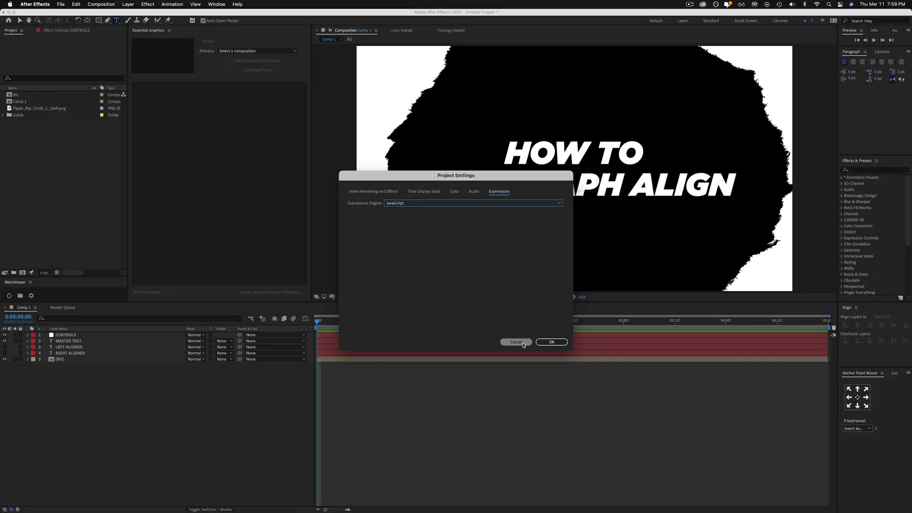
pyautogui.click(523, 345)
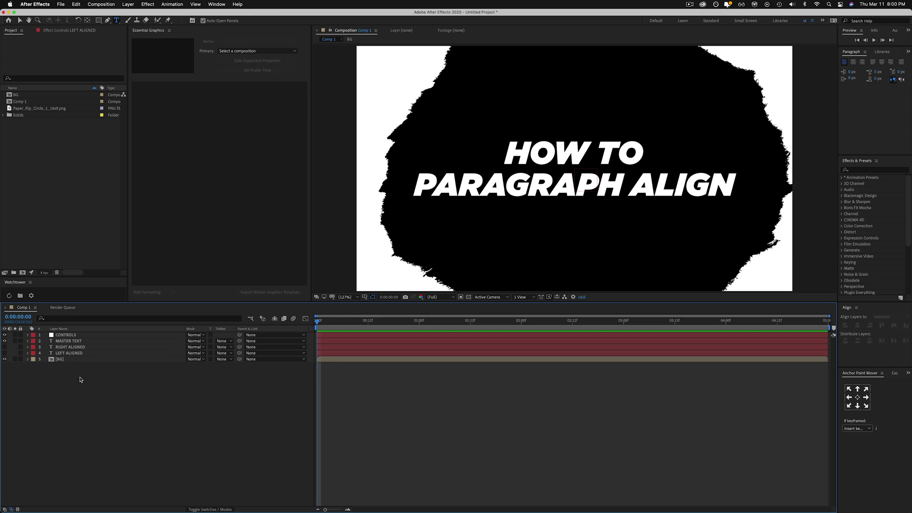
# Toggle MASTER TEXT and RIGHT ALIGNED visibility to compare the titles, then select CONTROLS.
pyautogui.click(6, 344)
pyautogui.click(5, 342)
pyautogui.click(5, 348)
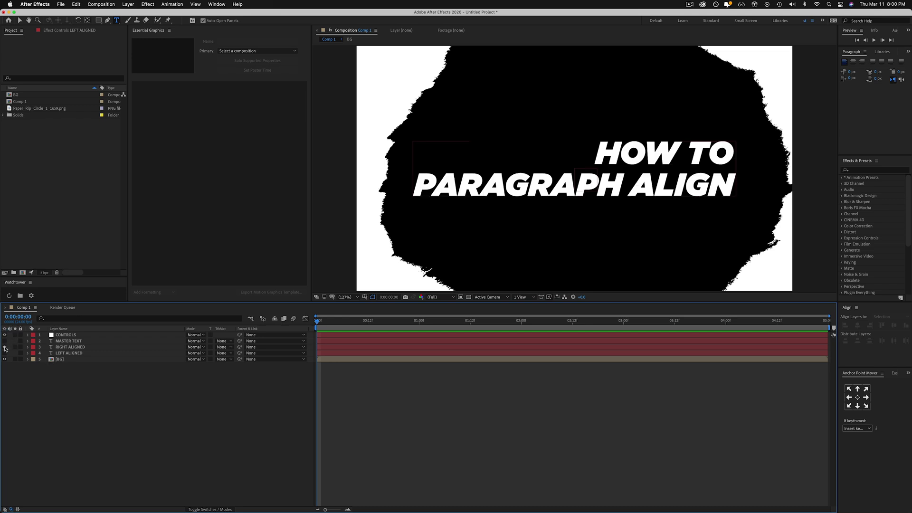
pyautogui.click(5, 347)
pyautogui.click(6, 341)
pyautogui.click(5, 341)
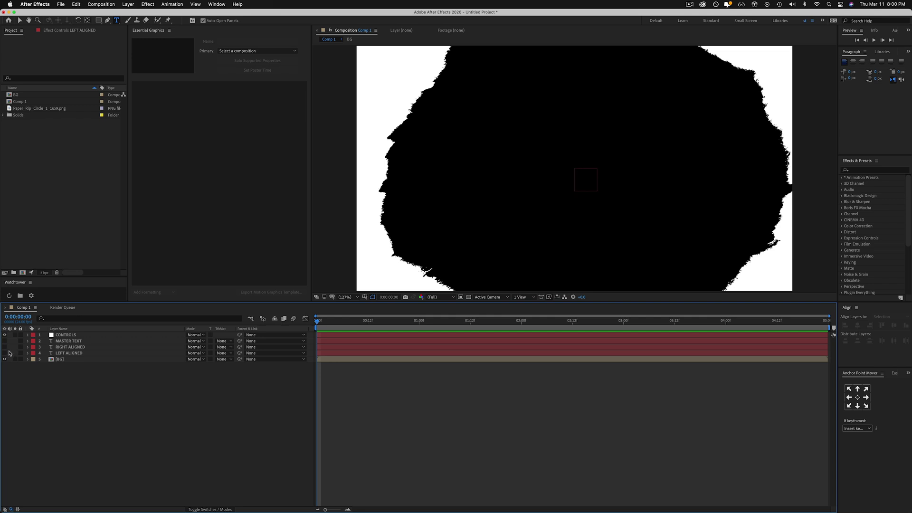
pyautogui.click(5, 341)
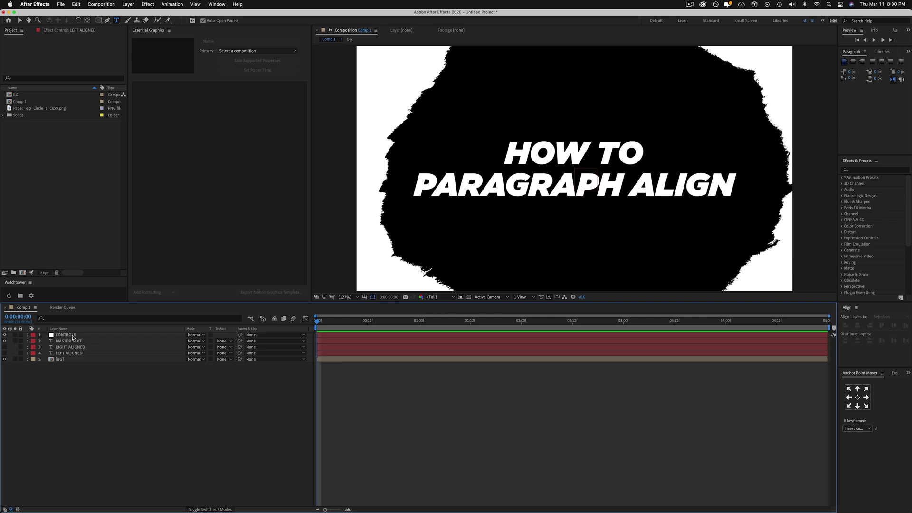
pyautogui.click(72, 335)
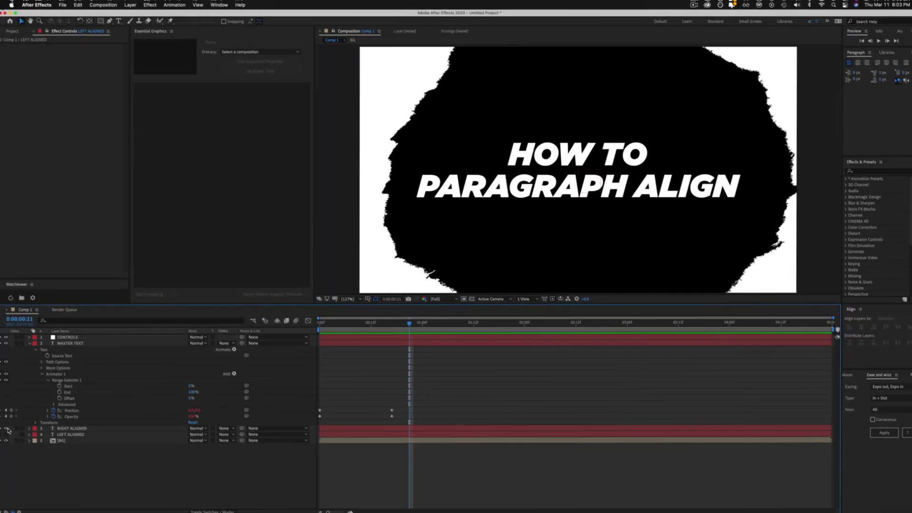
# Turn on the RIGHT ALIGNED layer and expand its Text group to reach Source Text.
pyautogui.click(7, 430)
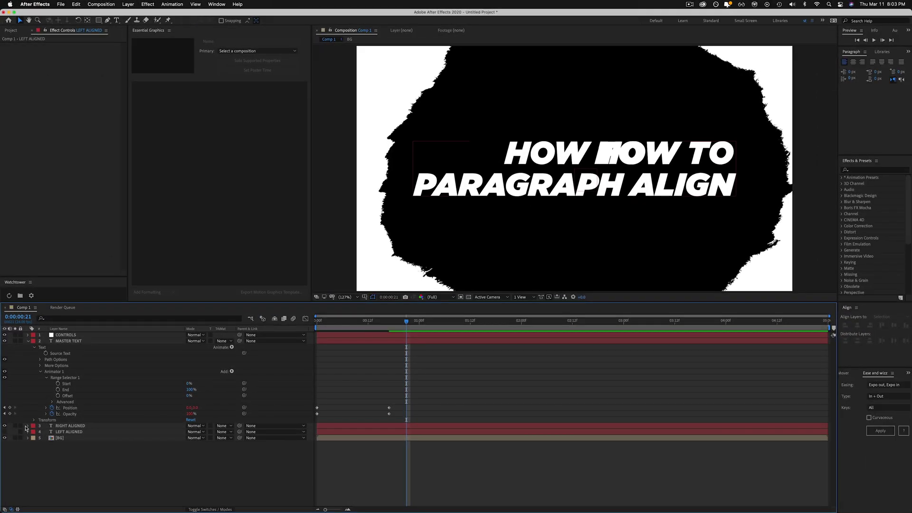
pyautogui.click(28, 426)
pyautogui.click(34, 432)
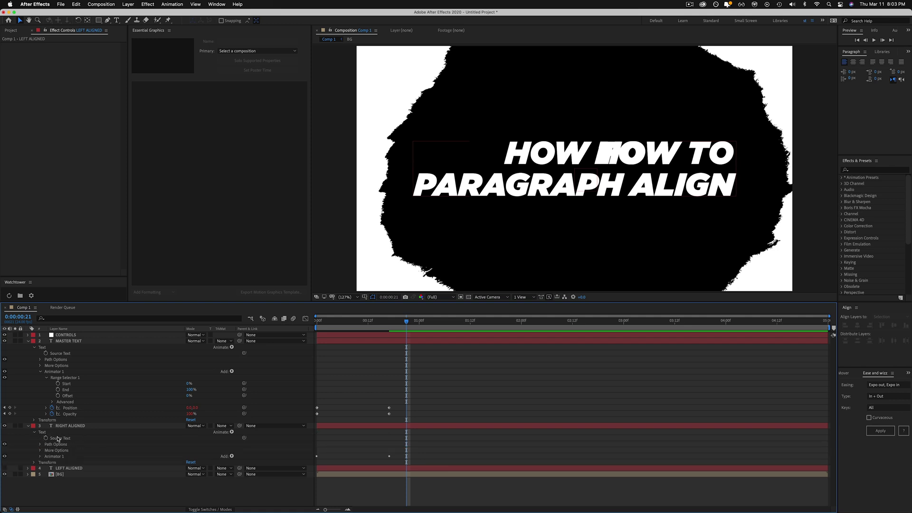
pyautogui.click(397, 490)
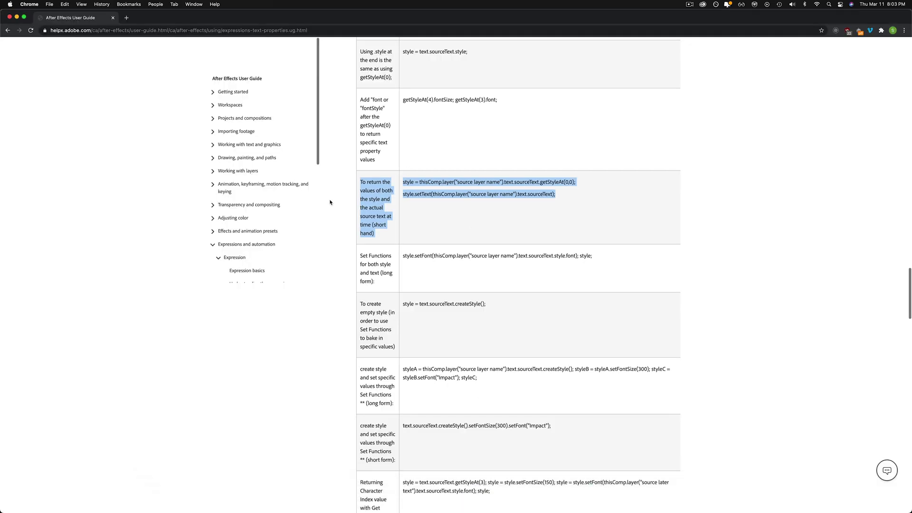
pyautogui.scroll(2, 407, 201)
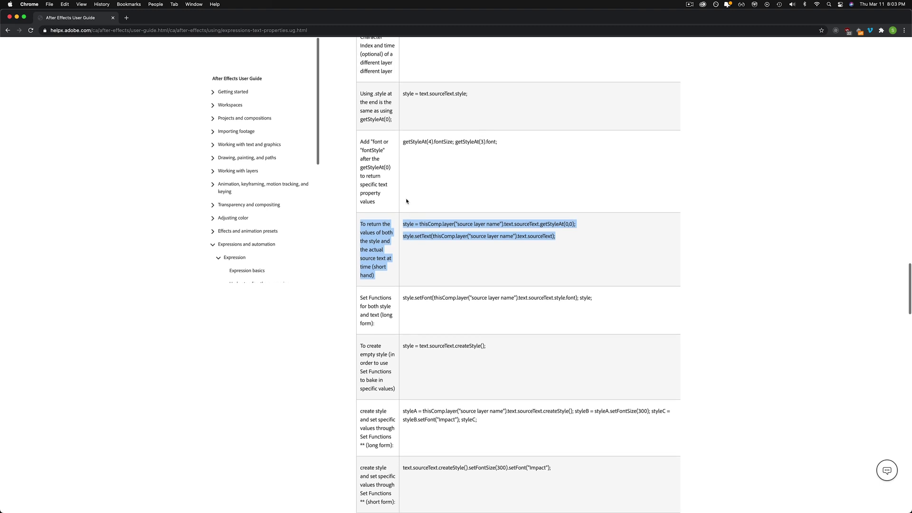
pyautogui.scroll(20, 406, 202)
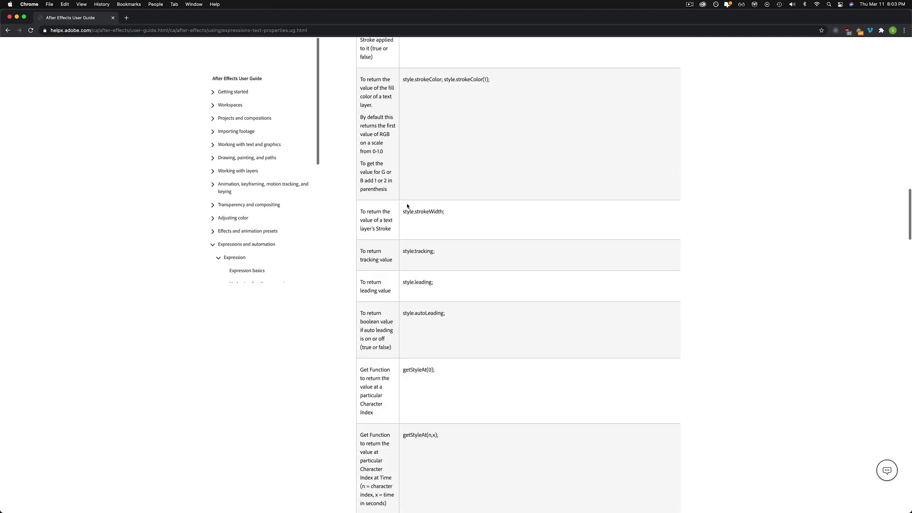
pyautogui.scroll(-20, 407, 204)
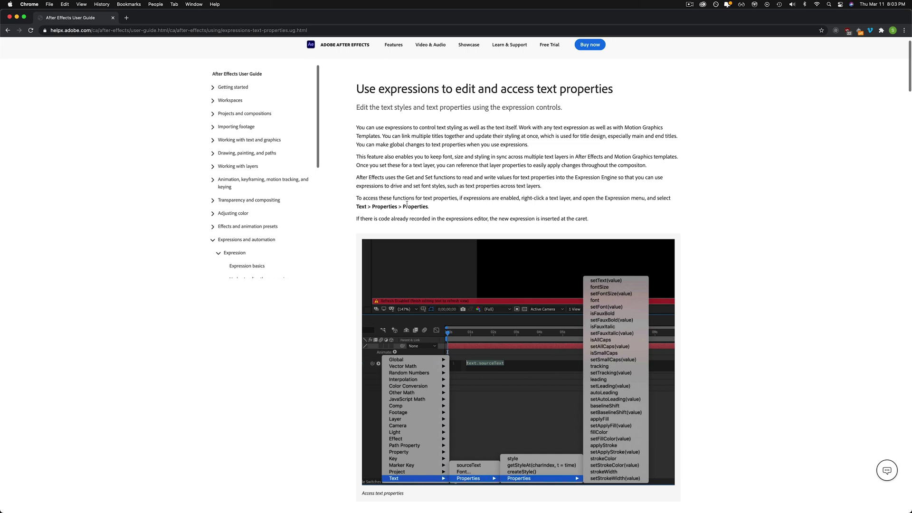
pyautogui.scroll(-12, 408, 205)
pyautogui.scroll(5, 407, 205)
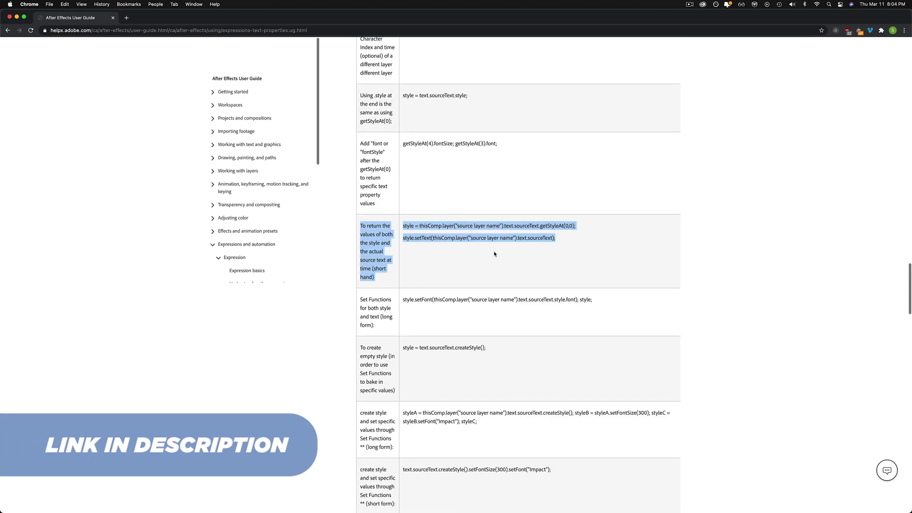
pyautogui.click(362, 226)
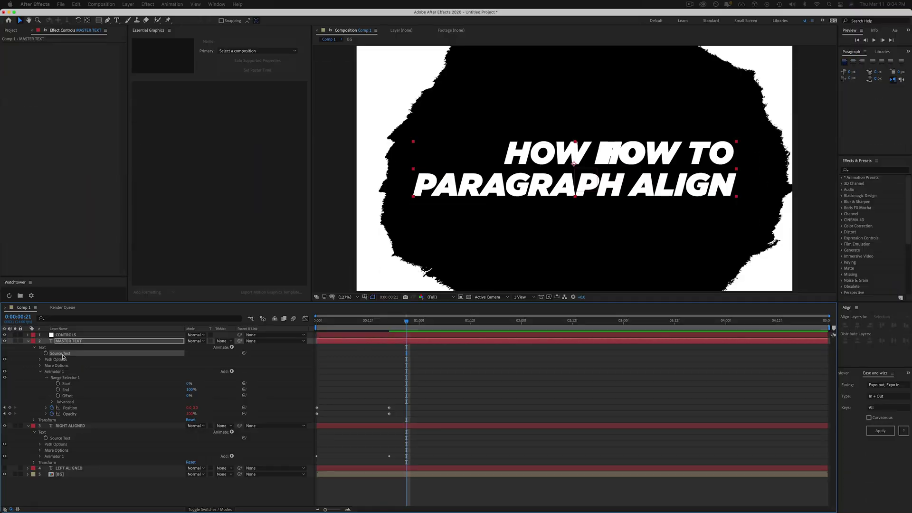
# Give RIGHT ALIGNED's Source Text the expression style=thisComp.layer("MASTER TEXT").text.sourceText.getStyleAt(0).
pyautogui.click(67, 438)
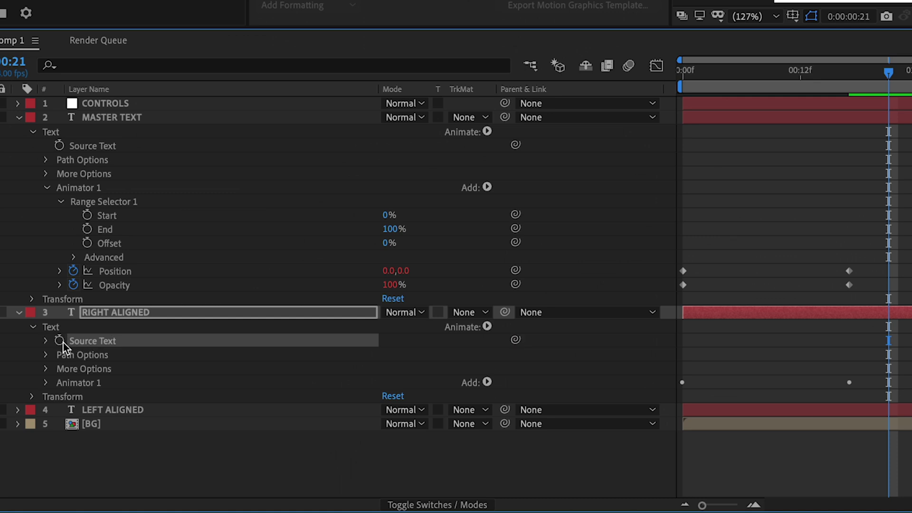
pyautogui.keyDown('alt'); pyautogui.click(61, 341); pyautogui.keyUp('alt')
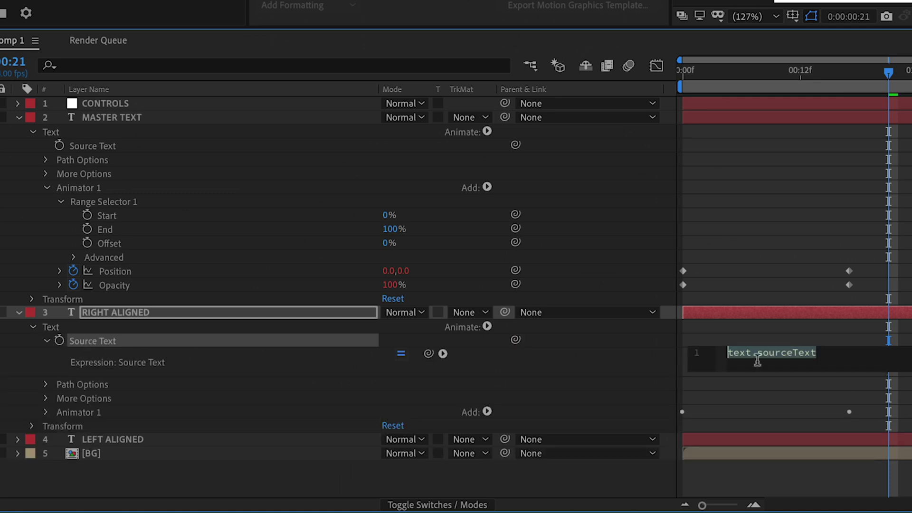
pyautogui.write('style')
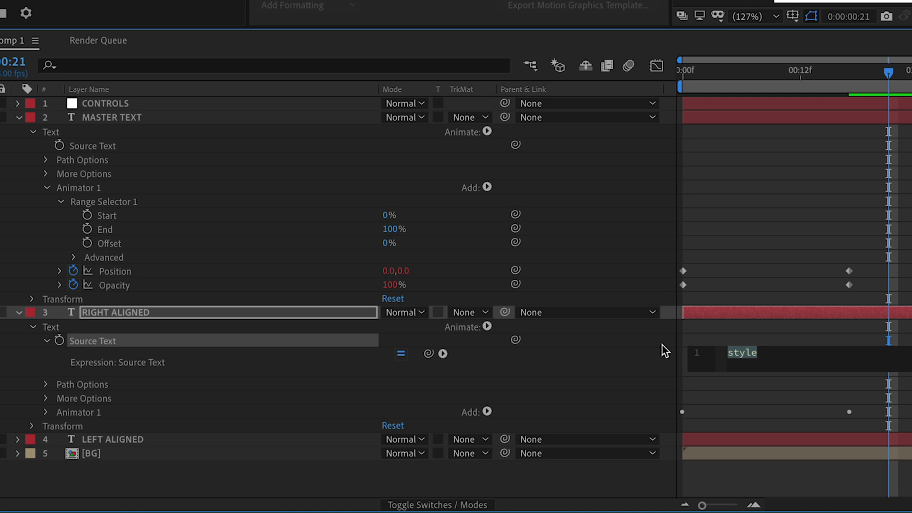
pyautogui.write('style=')
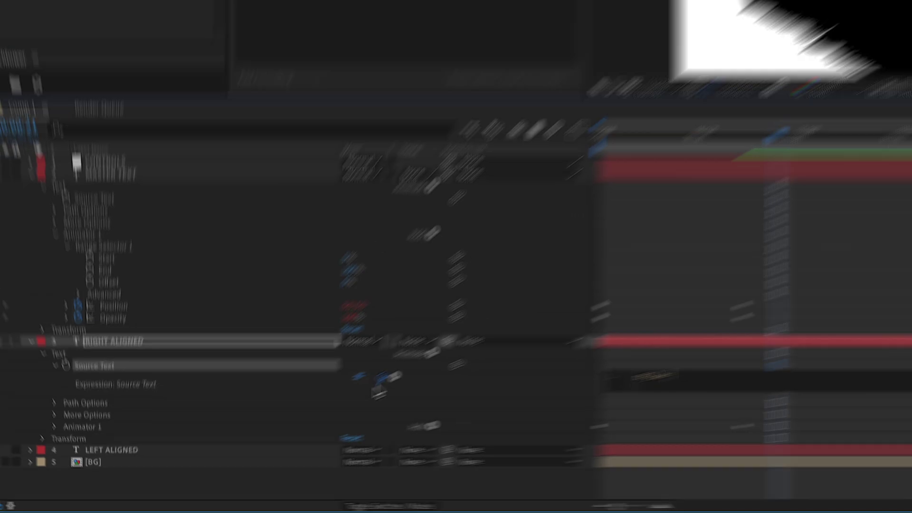
pyautogui.moveTo(380, 377); pyautogui.dragTo(104, 205)
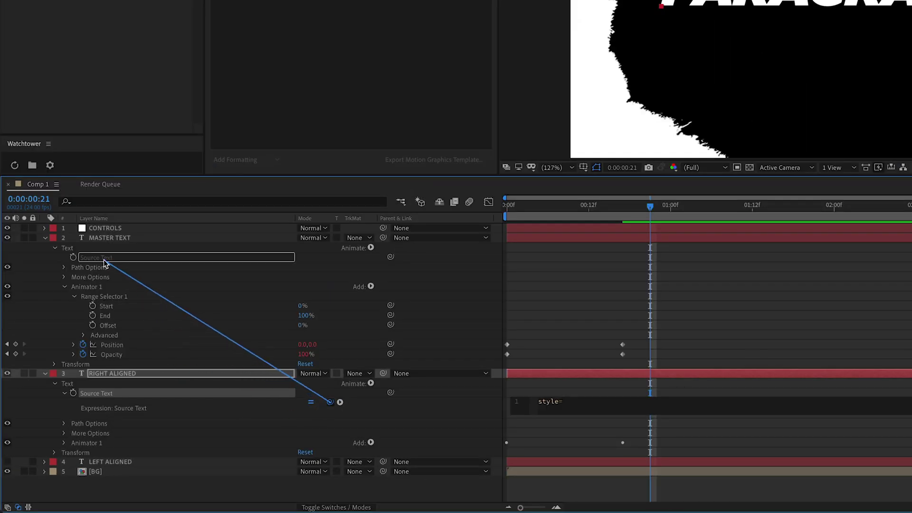
pyautogui.moveTo(105, 262); pyautogui.dragTo(104, 262)
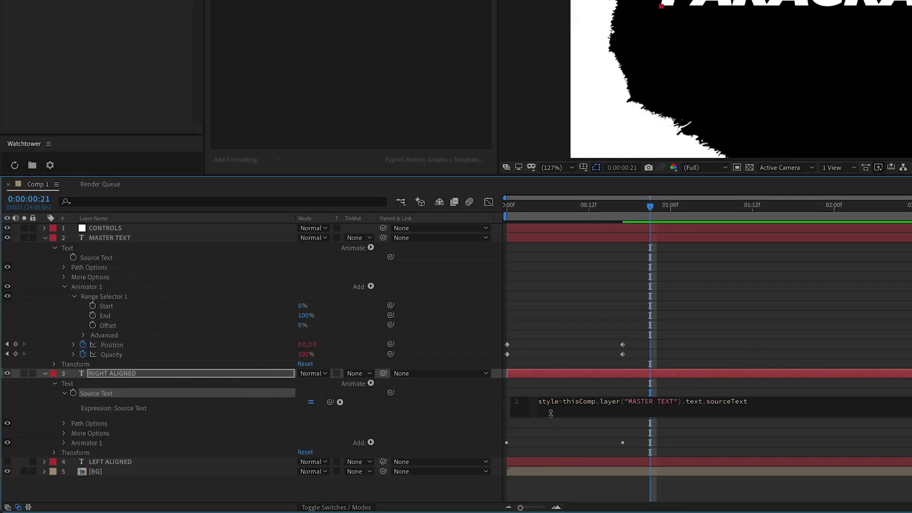
pyautogui.click(767, 403)
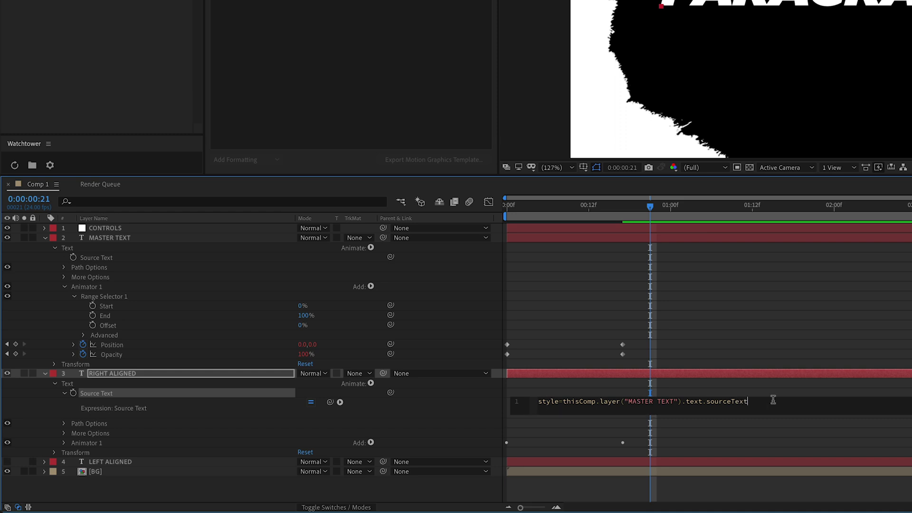
pyautogui.write('get')
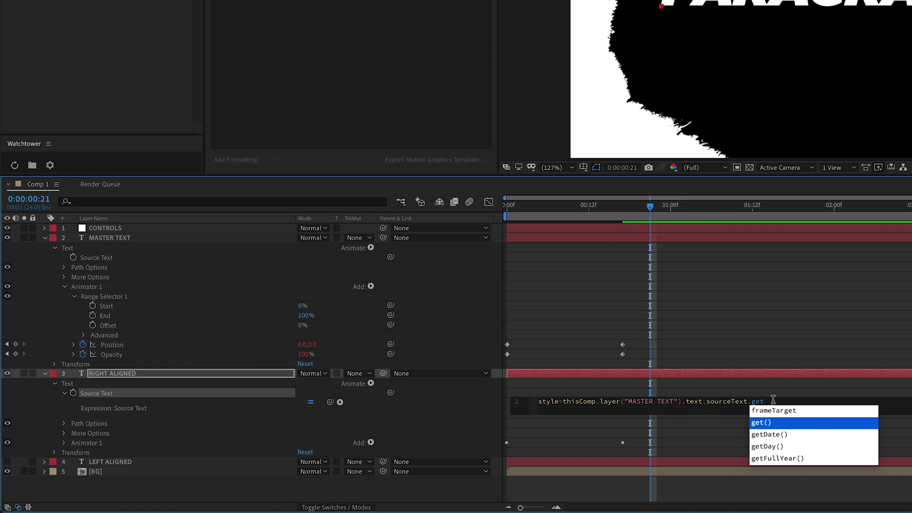
pyautogui.write('styl')
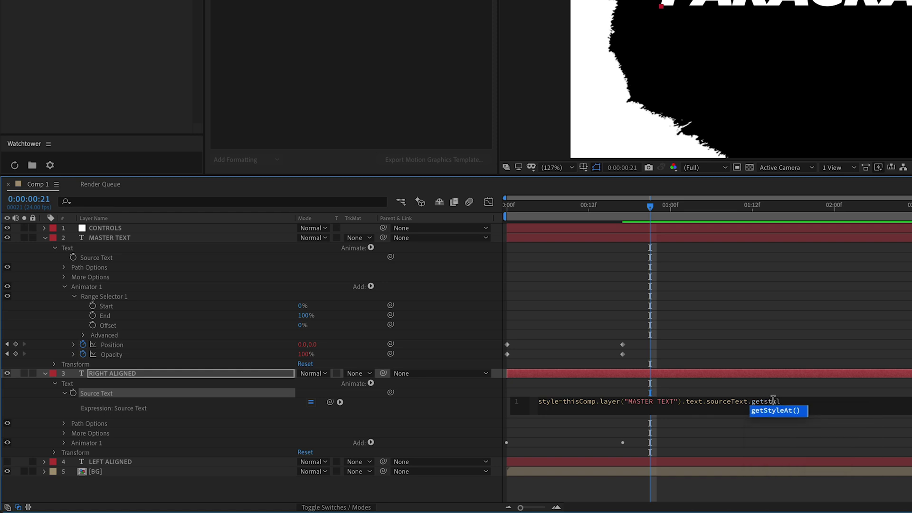
pyautogui.press('Return')
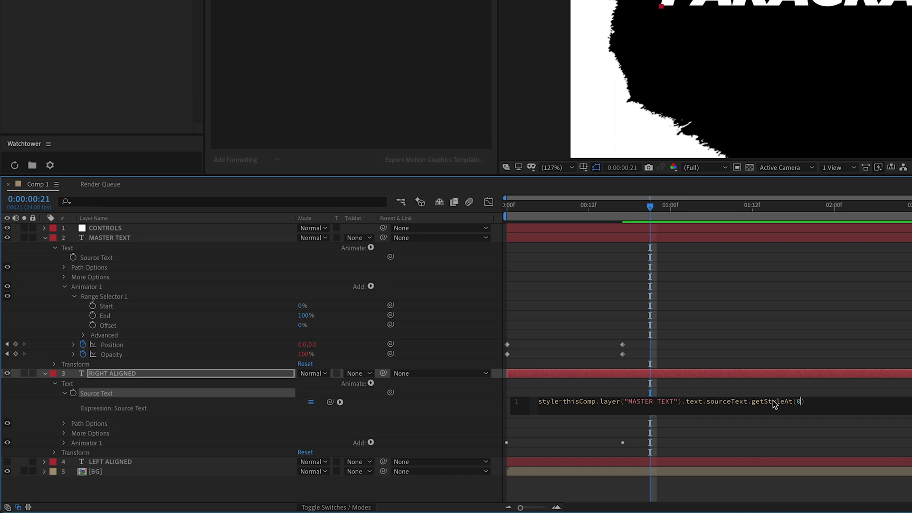
# Append style.setText(thisComp.layer("MASTER TEXT").text.sourceText) to RIGHT ALIGNED's Source Text expression.
pyautogui.click(538, 215)
pyautogui.press('Home')
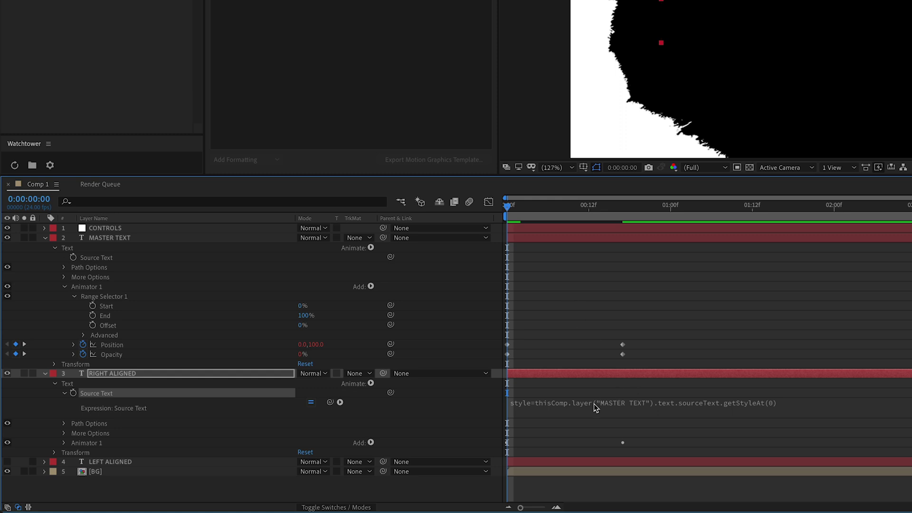
pyautogui.click(594, 404)
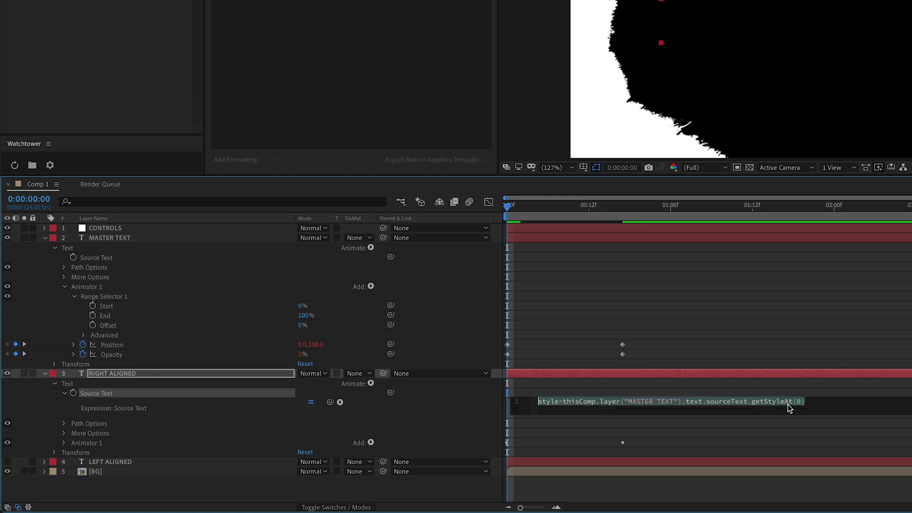
pyautogui.click(827, 401)
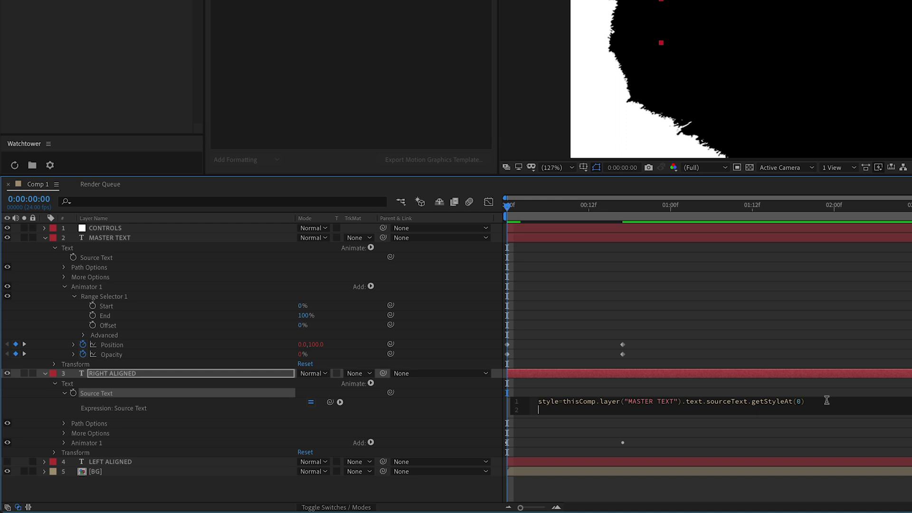
pyautogui.write('style')
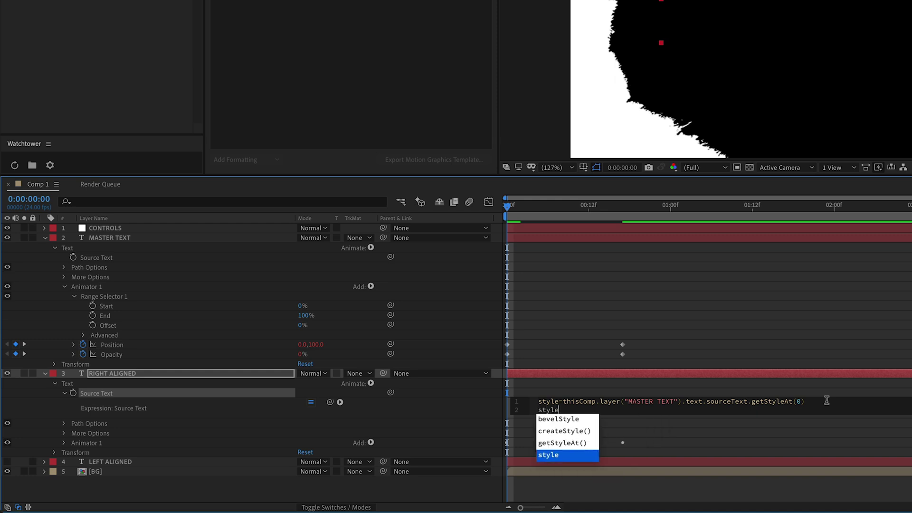
pyautogui.write('.set')
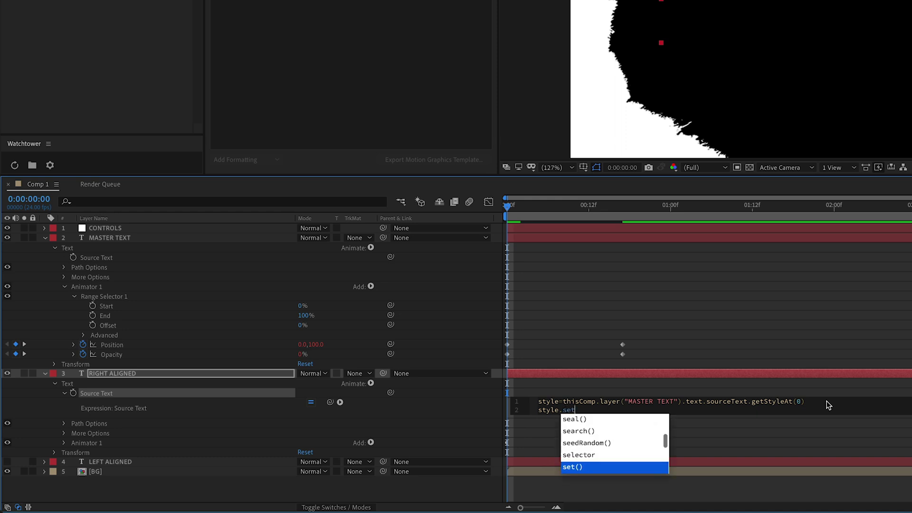
pyautogui.write('text')
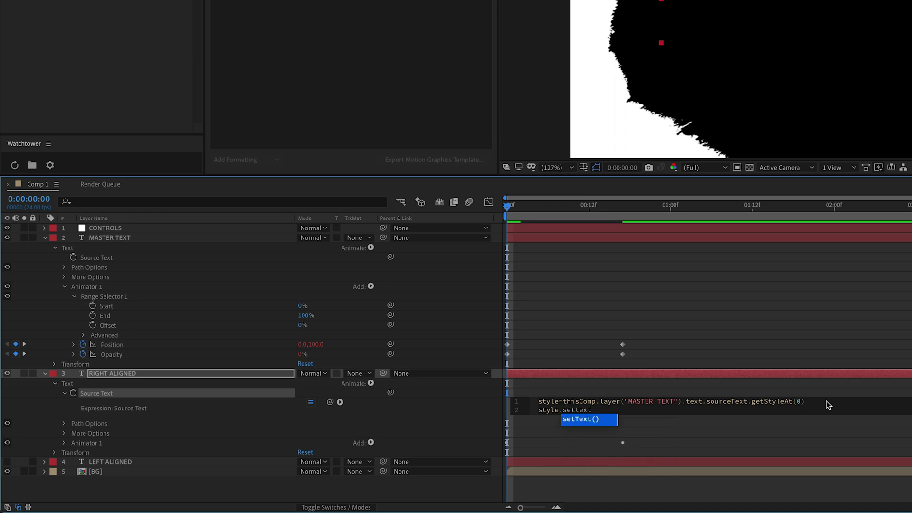
pyautogui.press('Return')
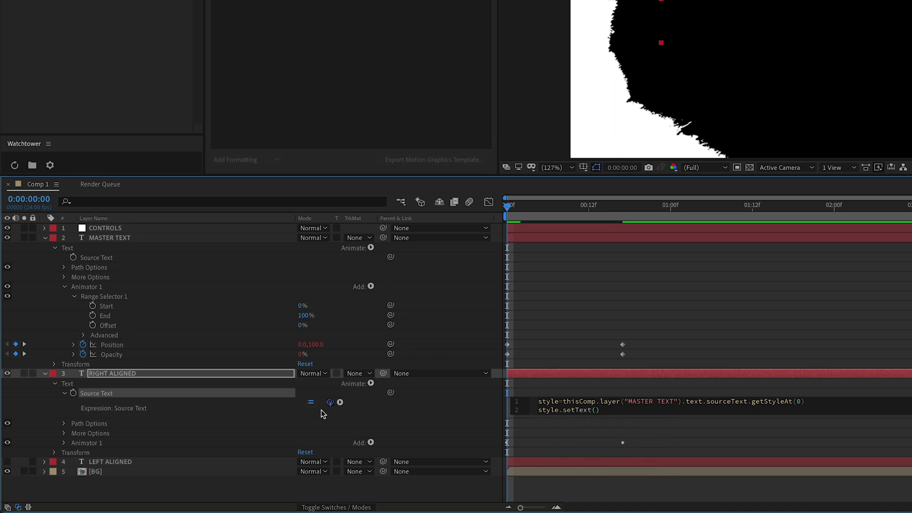
pyautogui.moveTo(330, 402); pyautogui.dragTo(104, 257)
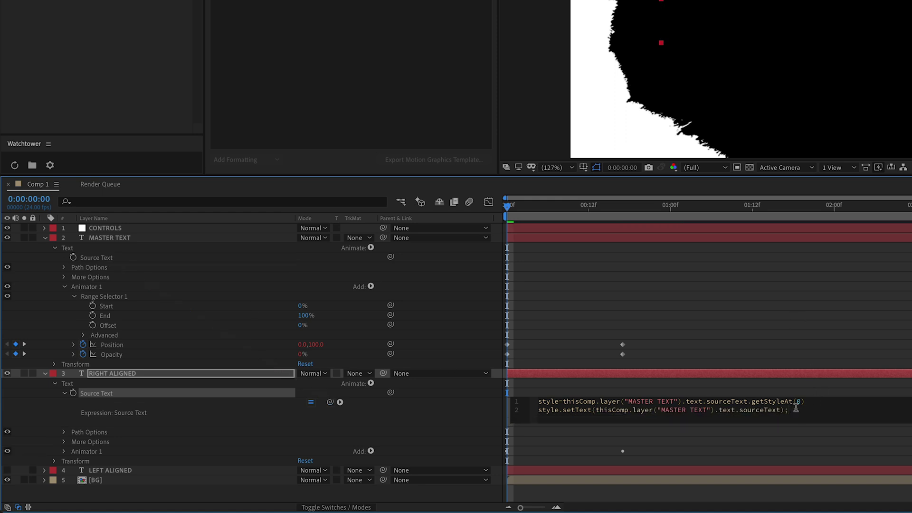
pyautogui.click(823, 347)
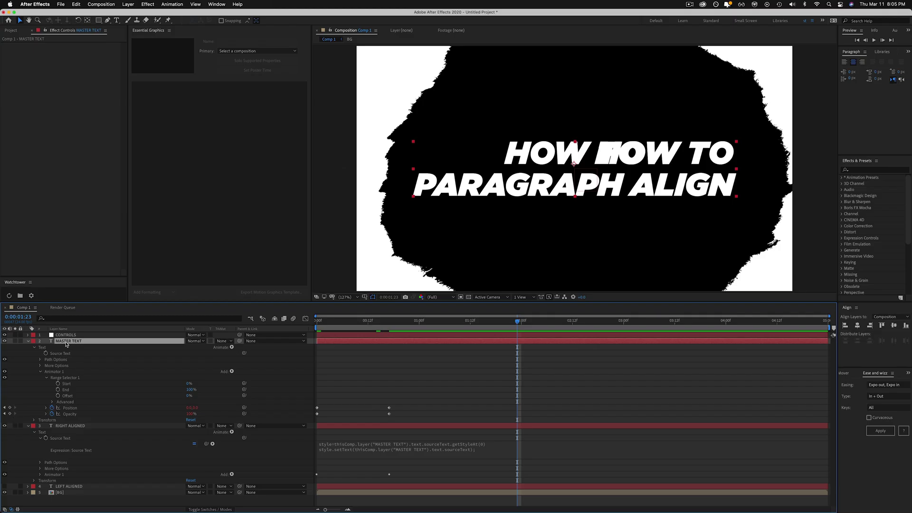
pyautogui.doubleClick(579, 188)
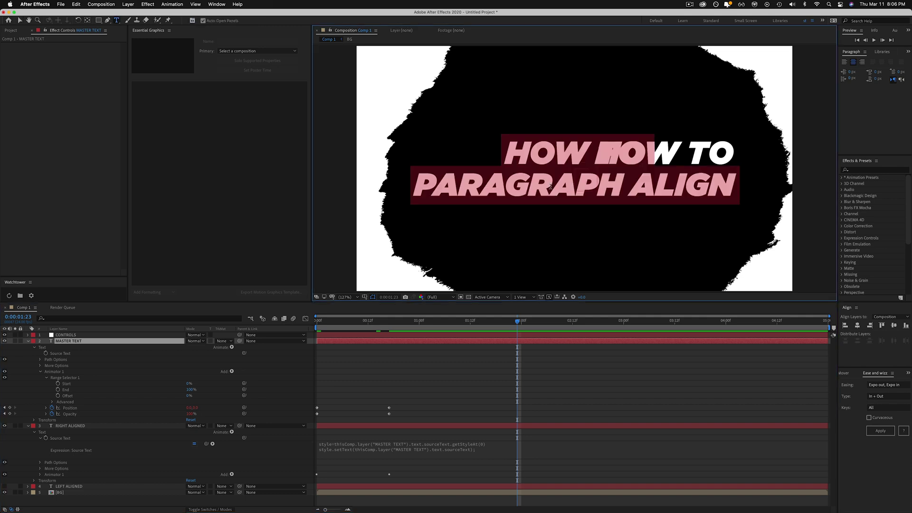
pyautogui.write('whatever i type')
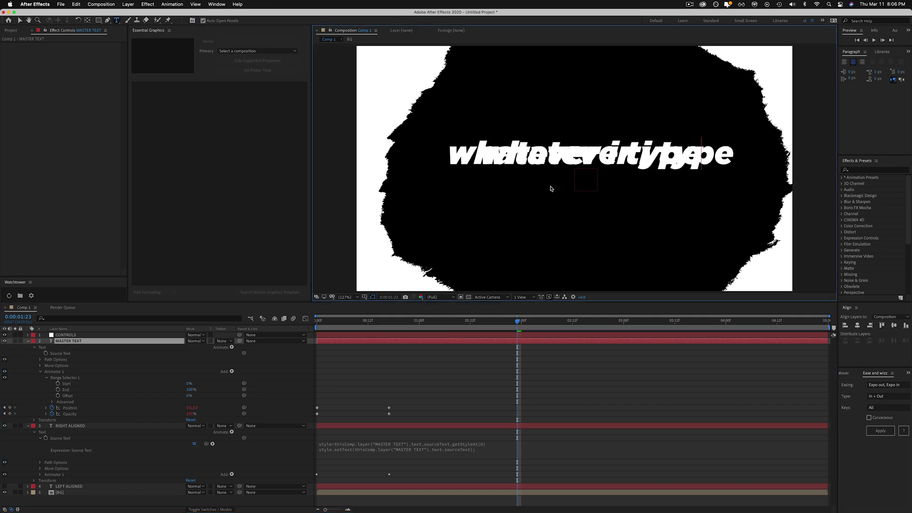
pyautogui.press('super+a')
pyautogui.write('HOW HOW TO PARAGRAPH ALIGN')
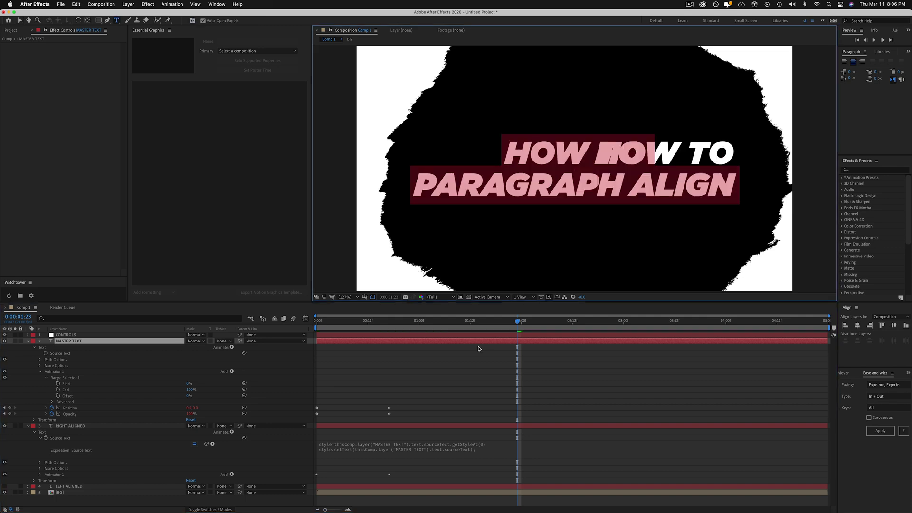
pyautogui.click(457, 446)
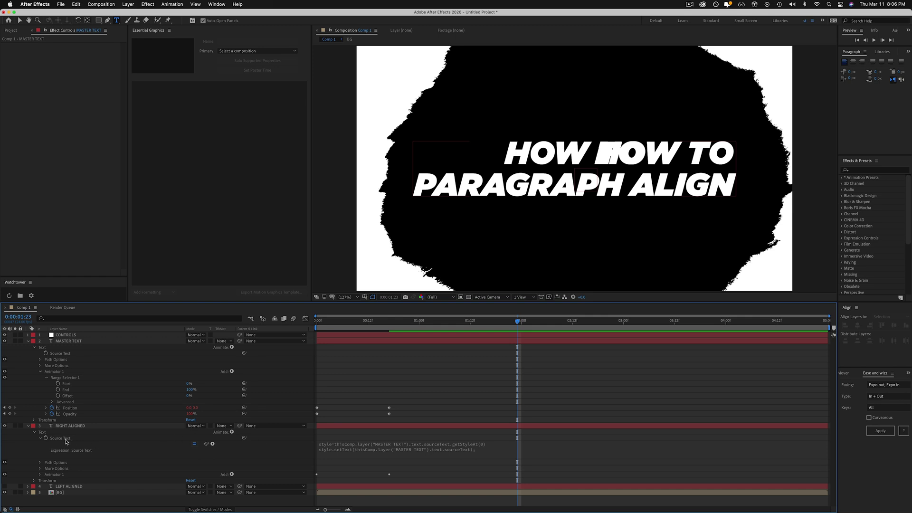
# Copy RIGHT ALIGNED's Source Text expression only and paste it onto LEFT ALIGNED's Source Text.
pyautogui.rightClick(63, 439)
pyautogui.click(83, 482)
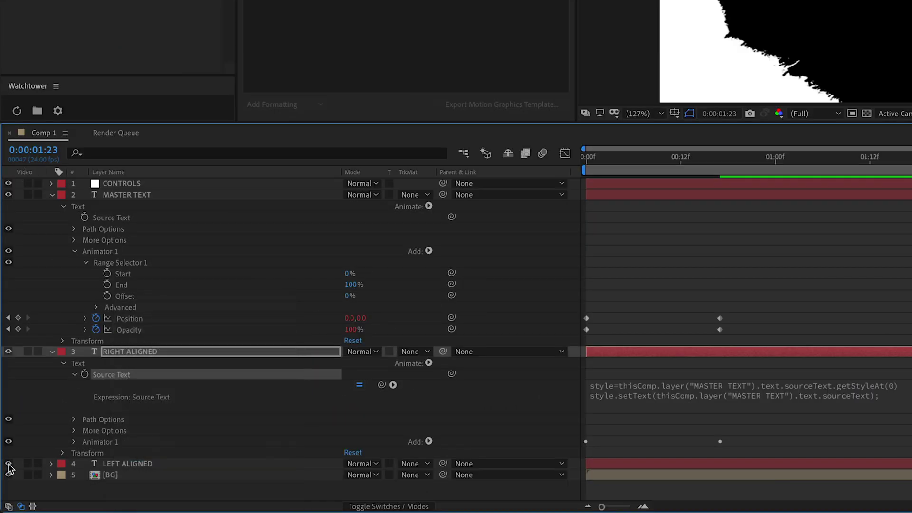
pyautogui.click(51, 464)
pyautogui.scroll(-2, 104, 442)
pyautogui.click(105, 441)
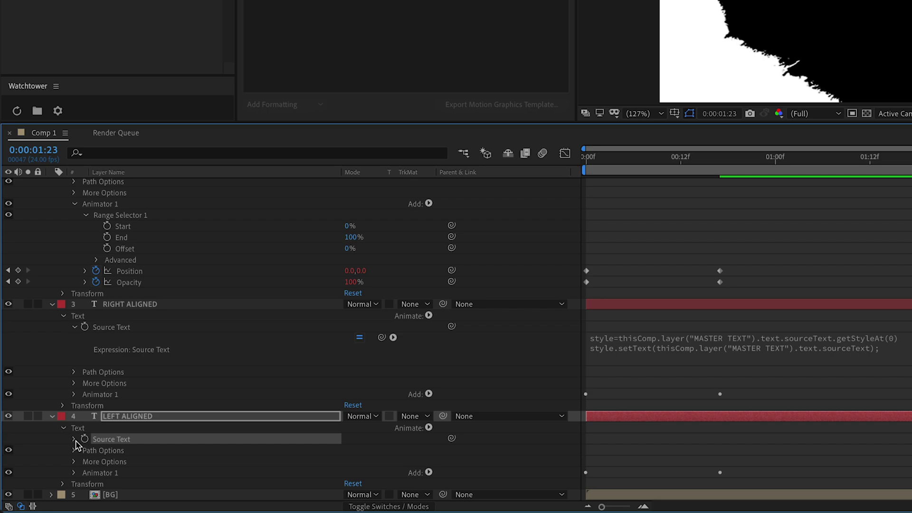
pyautogui.press('super+v')
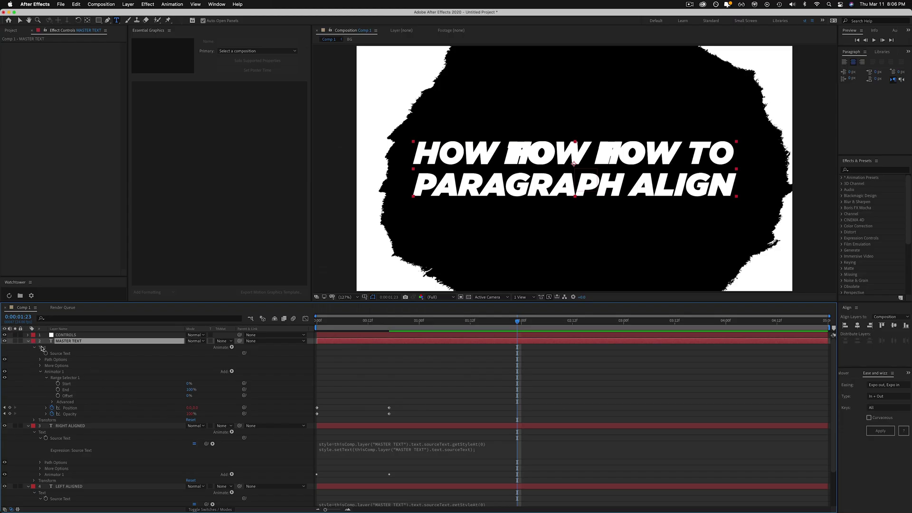
# Collapse the three text layers' properties and show only their Opacity with T.
pyautogui.click(34, 348)
pyautogui.click(35, 365)
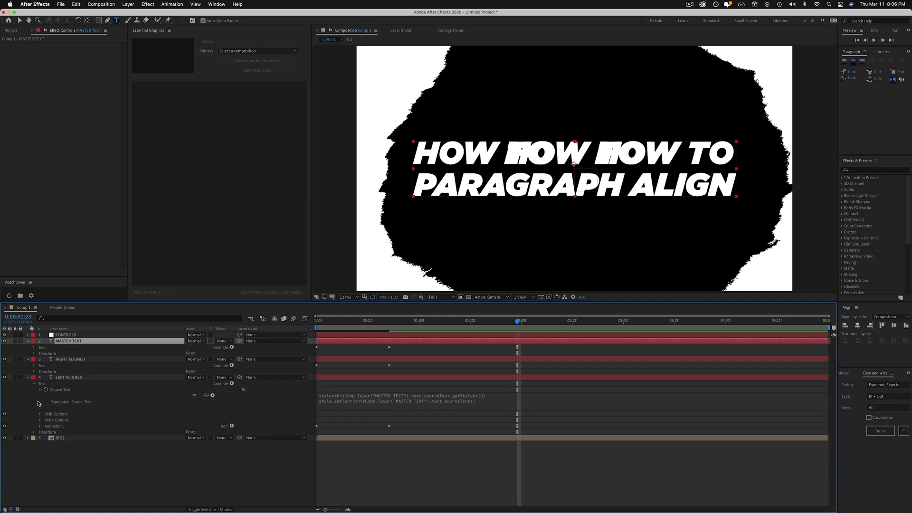
pyautogui.click(35, 384)
pyautogui.keyDown('shift'); pyautogui.click(73, 379); pyautogui.keyUp('shift')
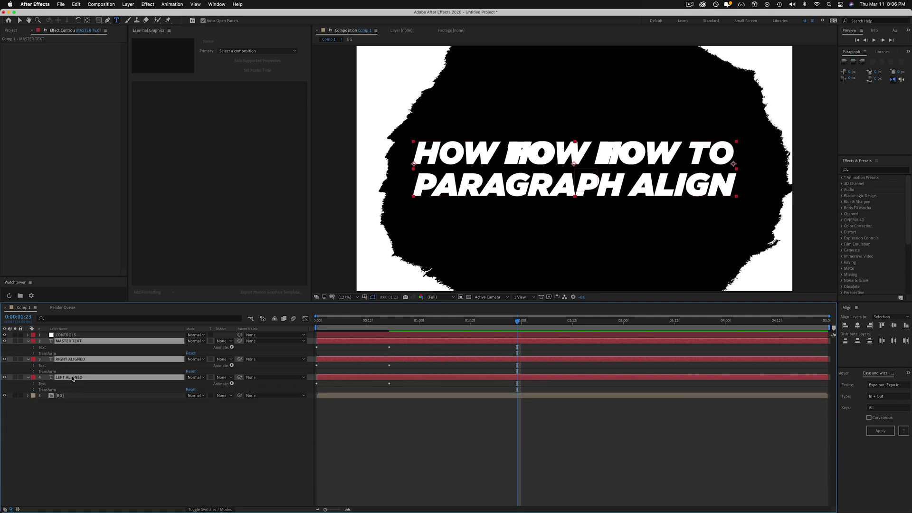
pyautogui.press('t')
pyautogui.click(101, 407)
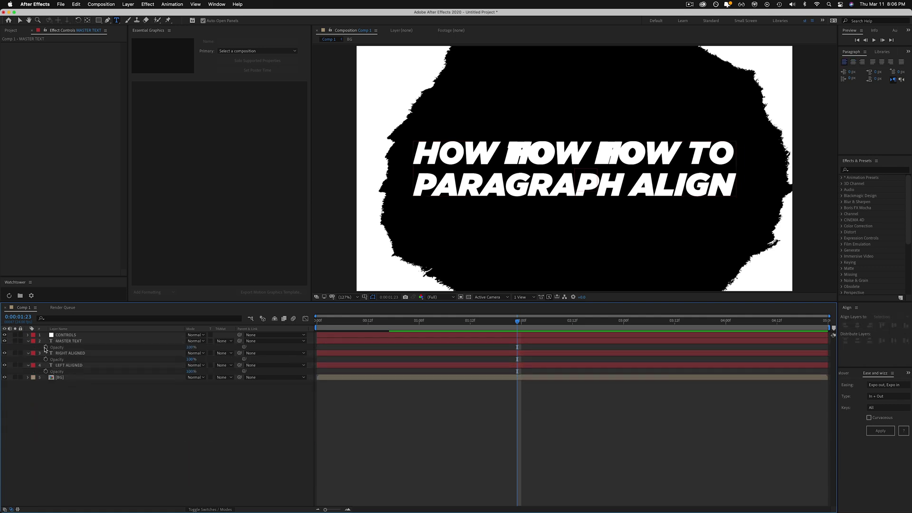
# Apply Dropdown Menu Control to CONTROLS via a 'drop' effect search and expand its Menu property.
pyautogui.click(62, 335)
pyautogui.press('e')
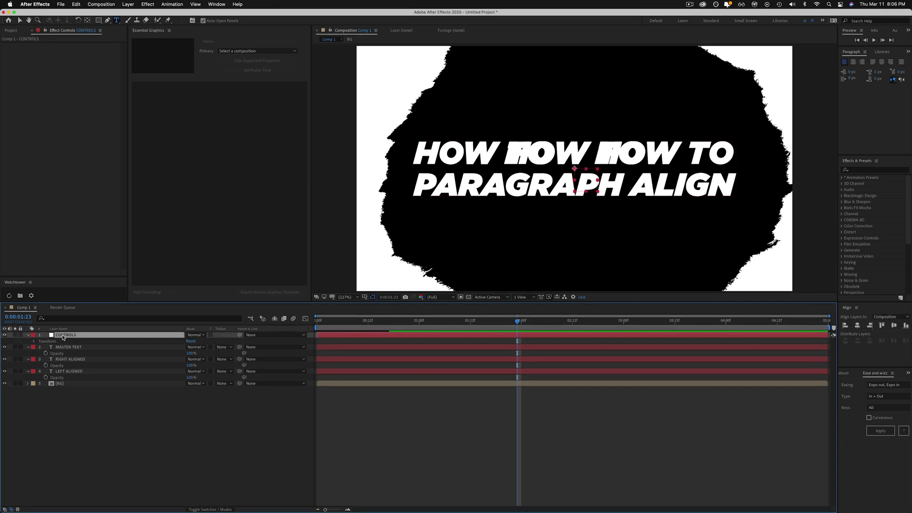
pyautogui.hotkey('ctrl', 'space')
pyautogui.write('rop')
pyautogui.press('BackSpace')
pyautogui.press('BackSpace')
pyautogui.press('BackSpace')
pyautogui.write('drop')
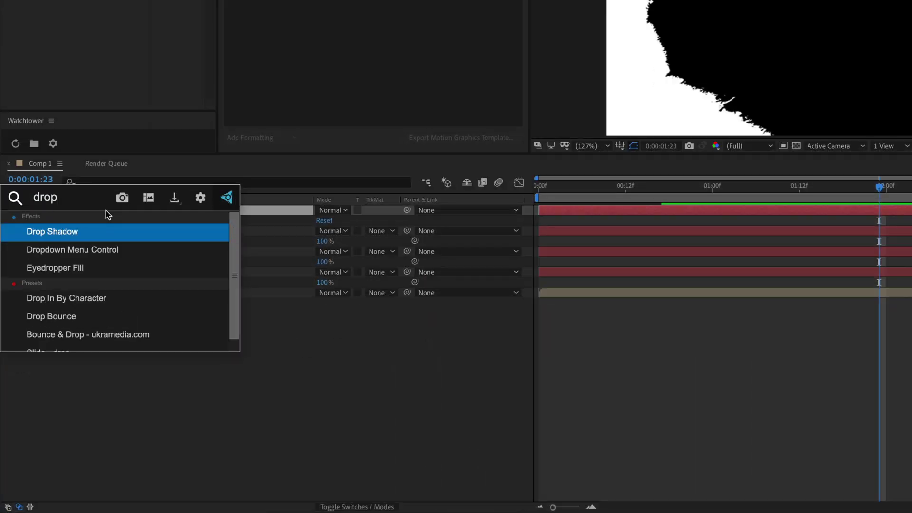
pyautogui.press('Down')
pyautogui.press('Return')
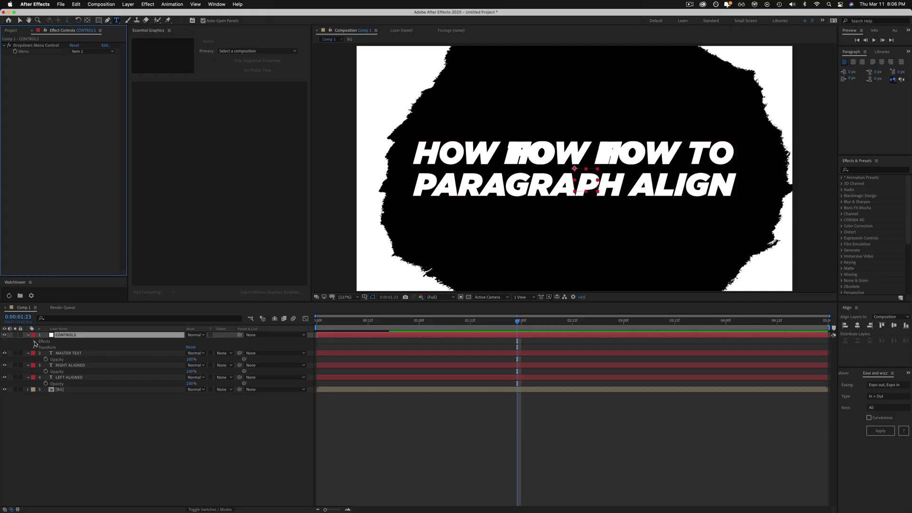
pyautogui.click(35, 342)
pyautogui.click(40, 348)
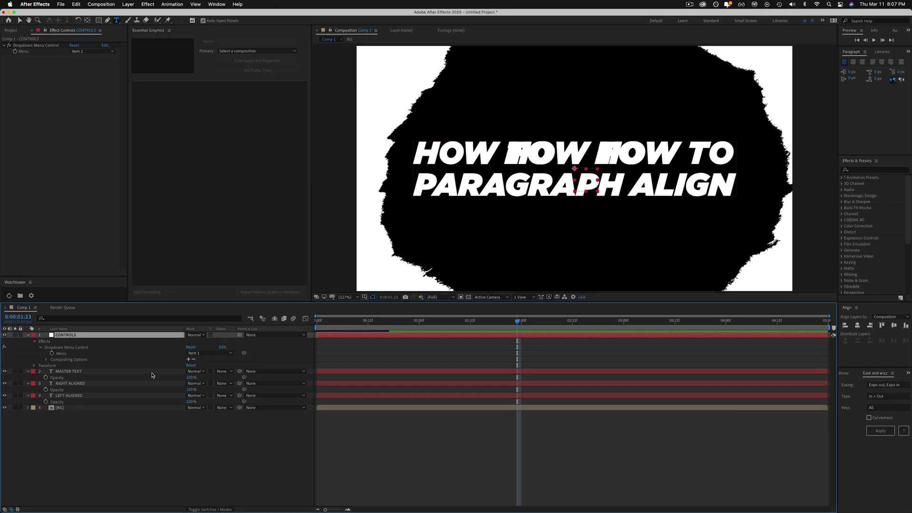
# Write MASTER TEXT's Opacity expression: dropdown = CONTROLS Menu.value; if (dropdown == 1) {100} else {0};.
pyautogui.keyDown('alt'); pyautogui.click(46, 378); pyautogui.keyUp('alt')
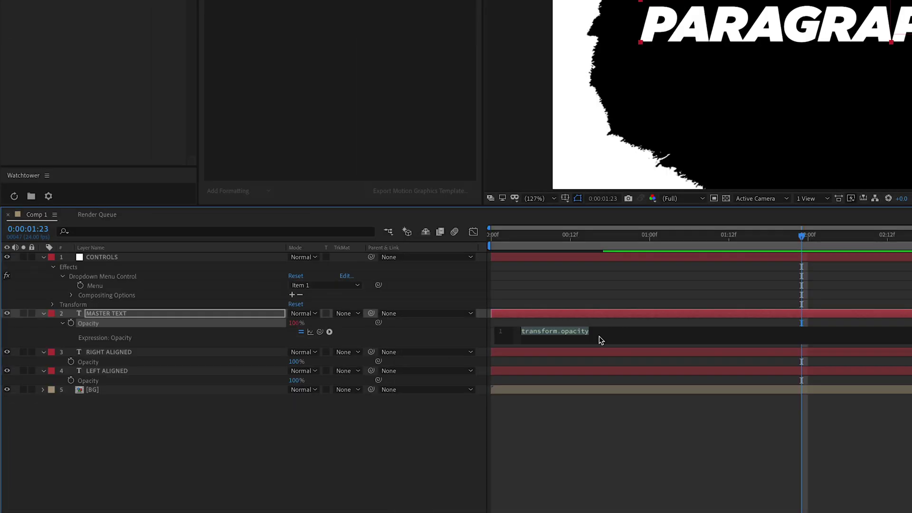
pyautogui.write('dropdown')
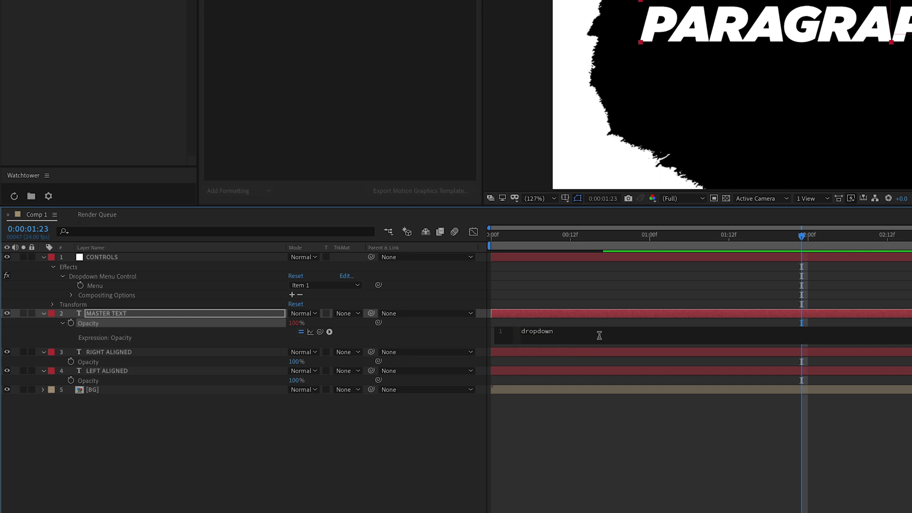
pyautogui.write(' =')
pyautogui.moveTo(320, 331); pyautogui.dragTo(98, 285)
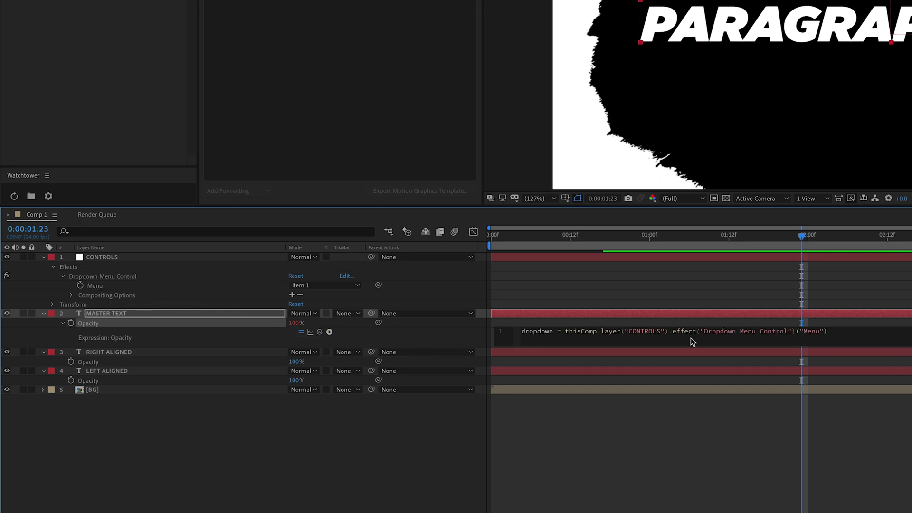
pyautogui.write('.value;')
pyautogui.press('Return')
pyautogui.press('Return')
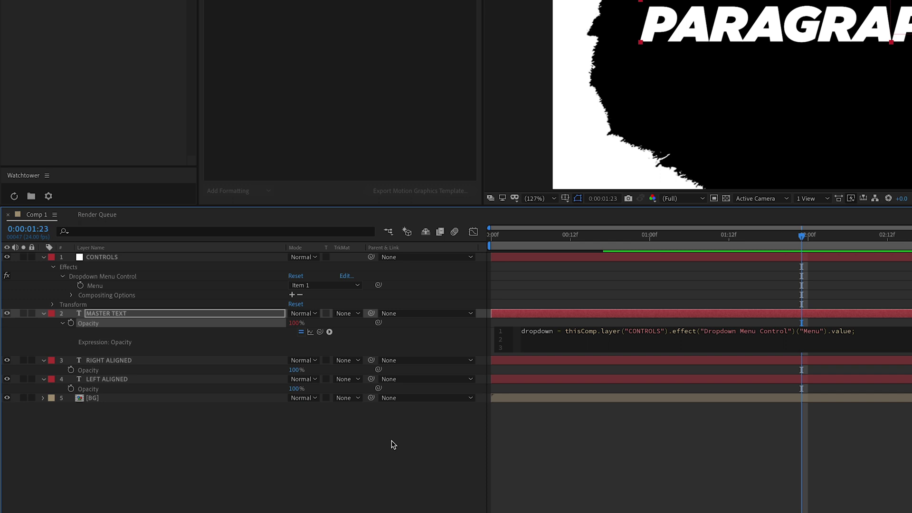
pyautogui.write('if (d')
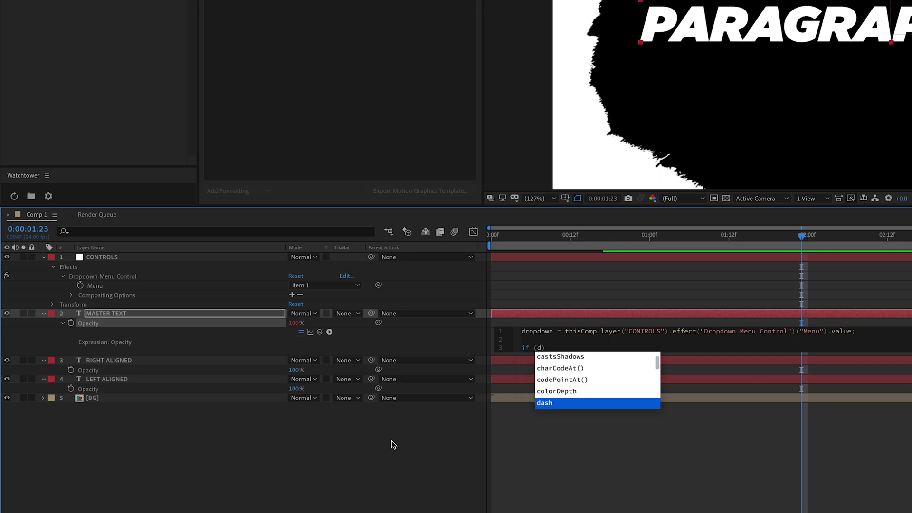
pyautogui.write('ropdown')
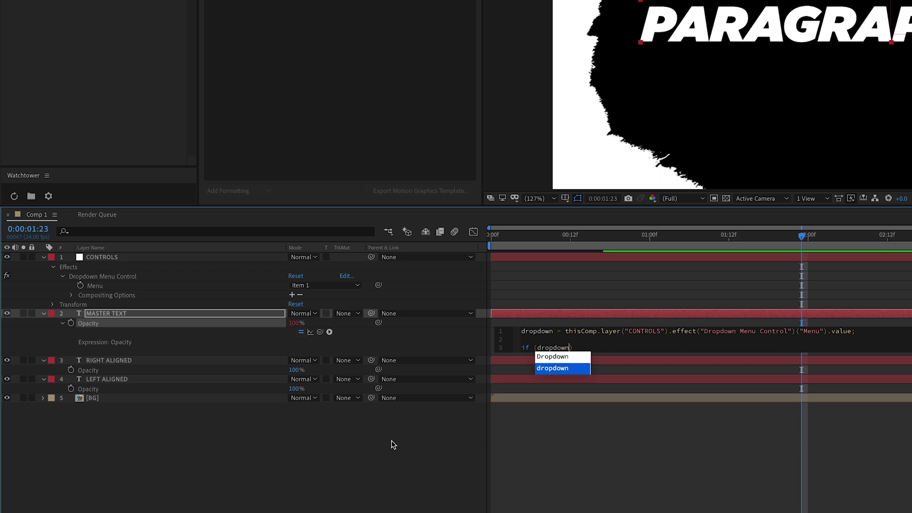
pyautogui.write(' ==')
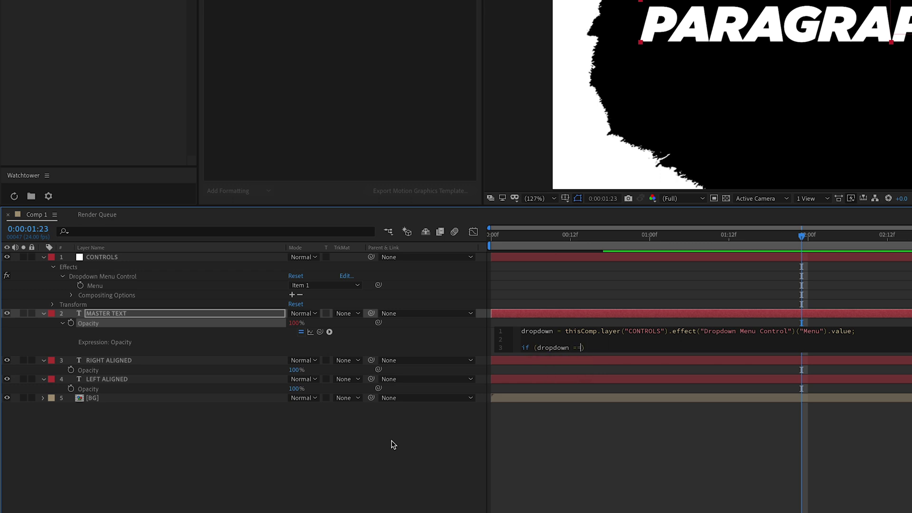
pyautogui.write(' 1) {100} else {0};')
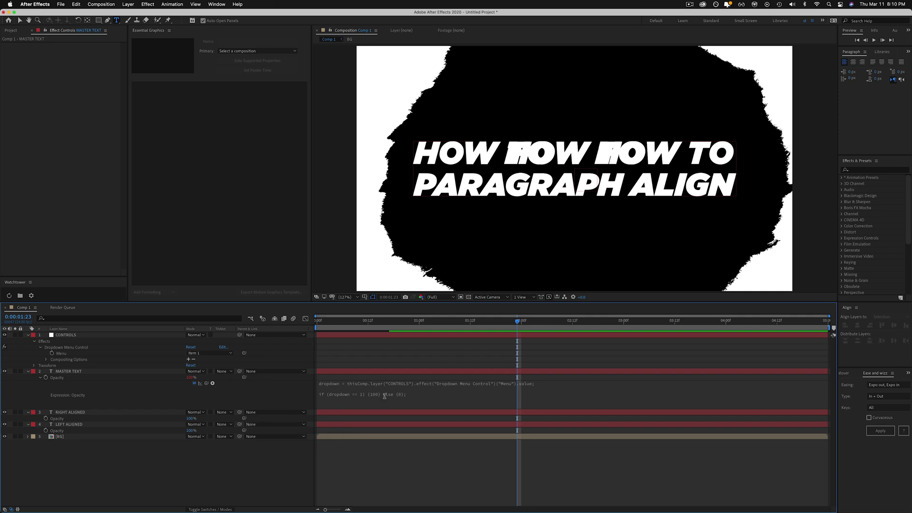
# Add the missing }; after {0 in MASTER TEXT's Opacity expression to clear the error.
pyautogui.click(432, 393)
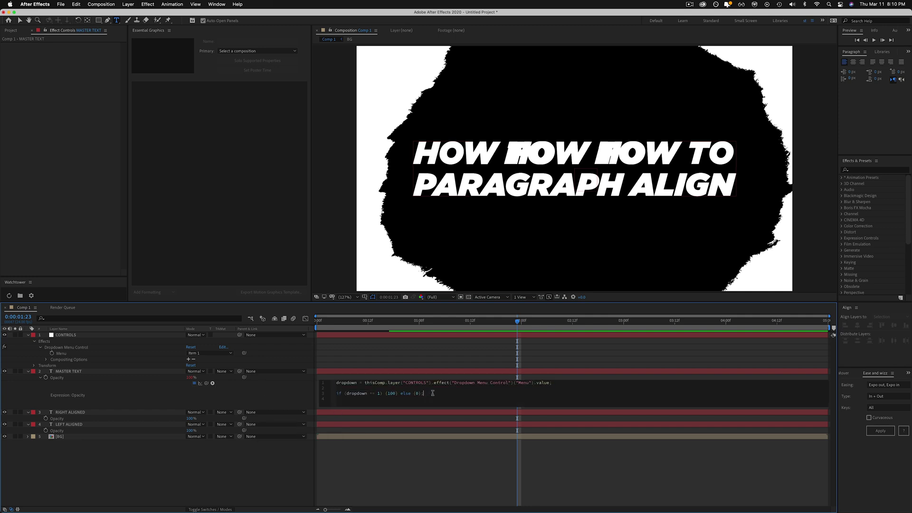
pyautogui.click(287, 464)
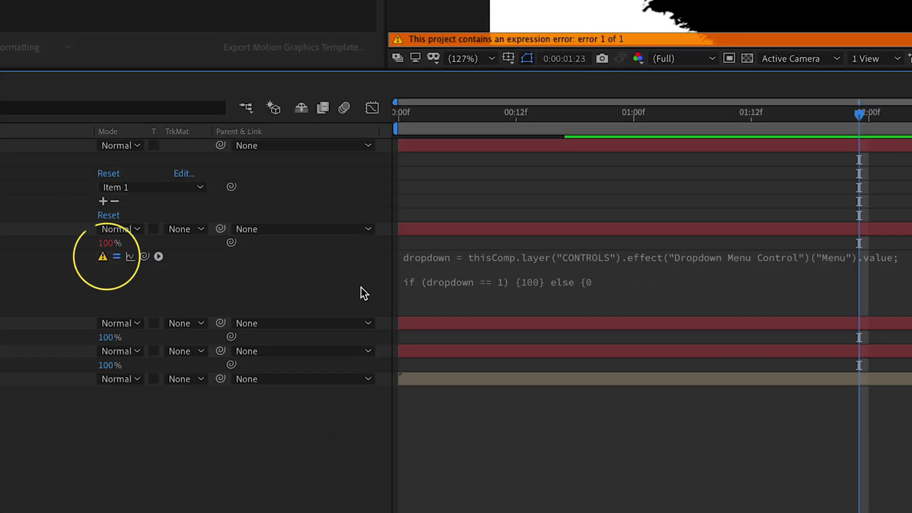
pyautogui.click(618, 280)
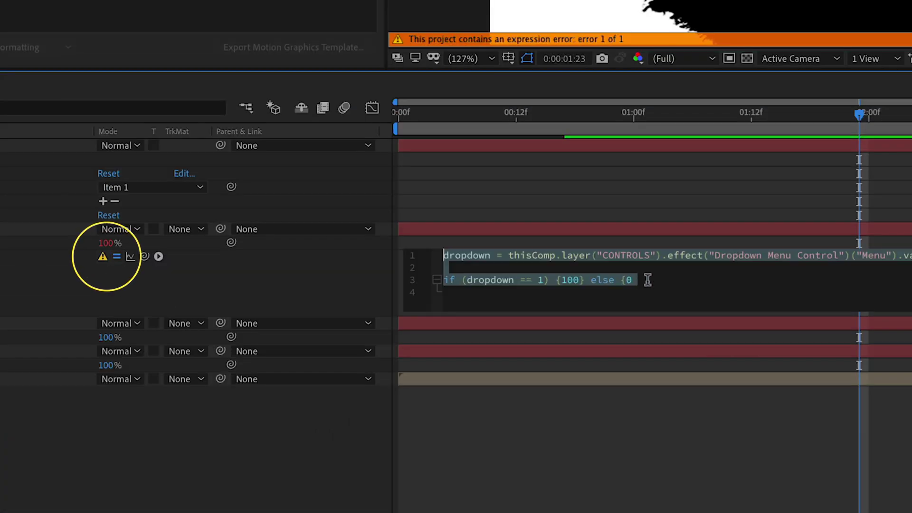
pyautogui.click(648, 280)
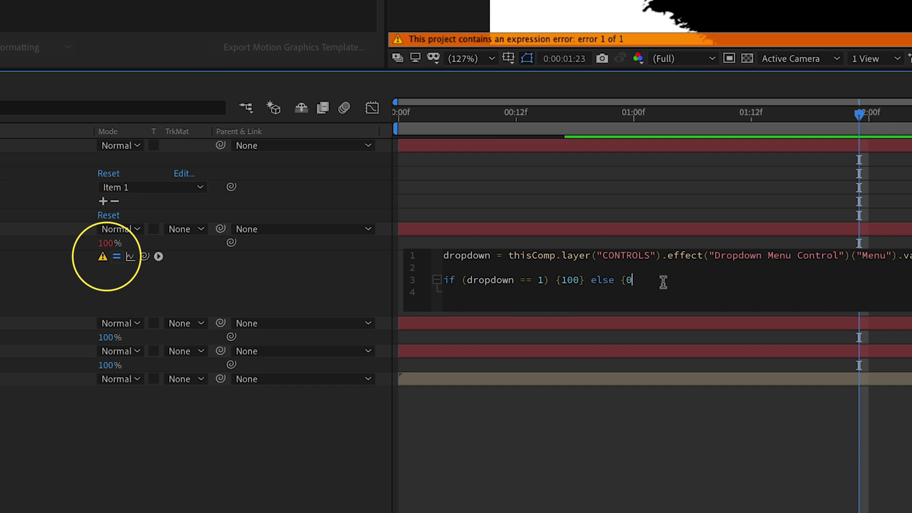
pyautogui.write('};')
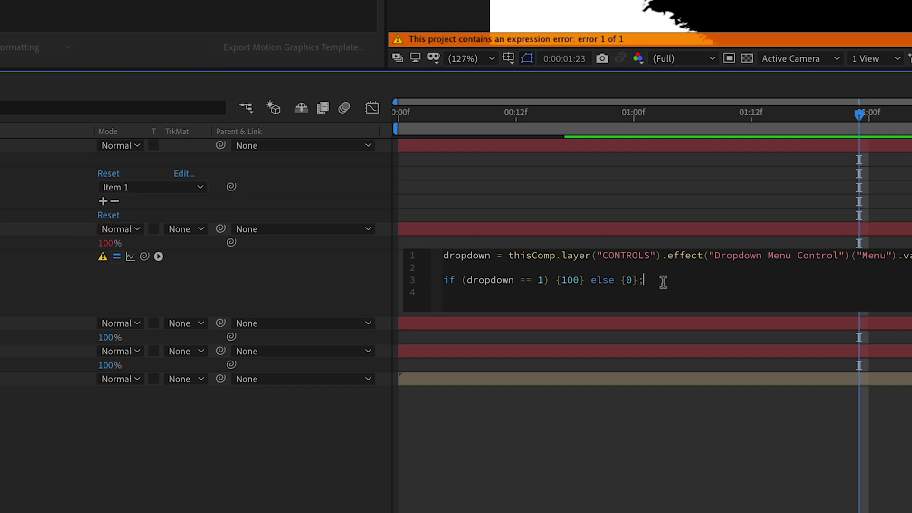
pyautogui.click(243, 443)
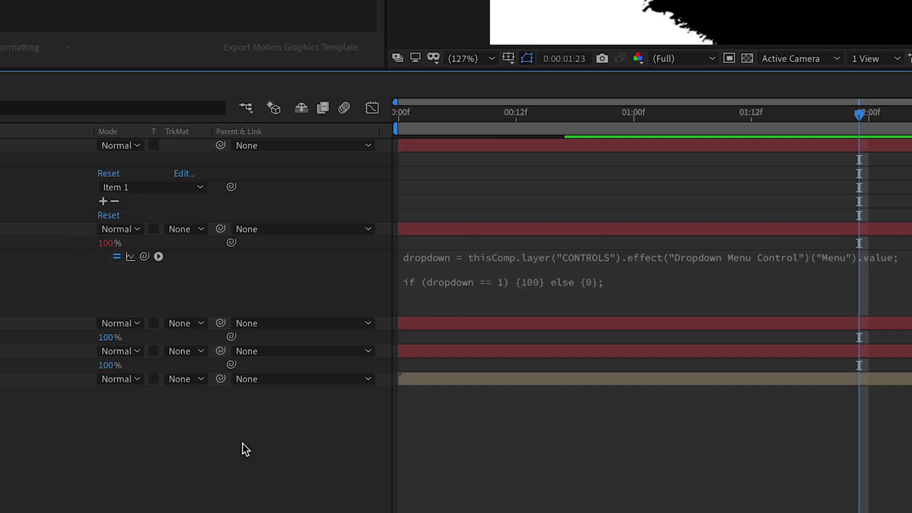
pyautogui.rightClick(64, 379)
# Copy MASTER TEXT's Opacity expression only and paste it onto RIGHT ALIGNED and LEFT ALIGNED Opacity.
pyautogui.click(93, 463)
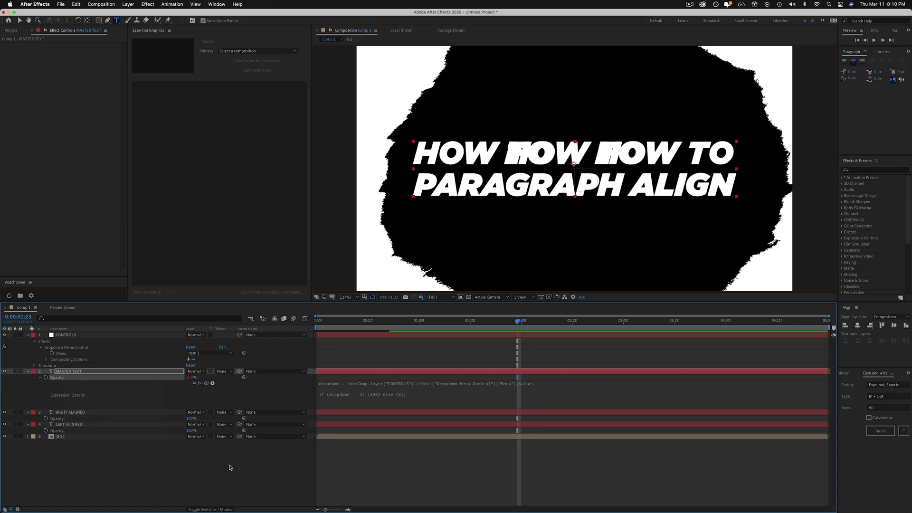
pyautogui.click(231, 468)
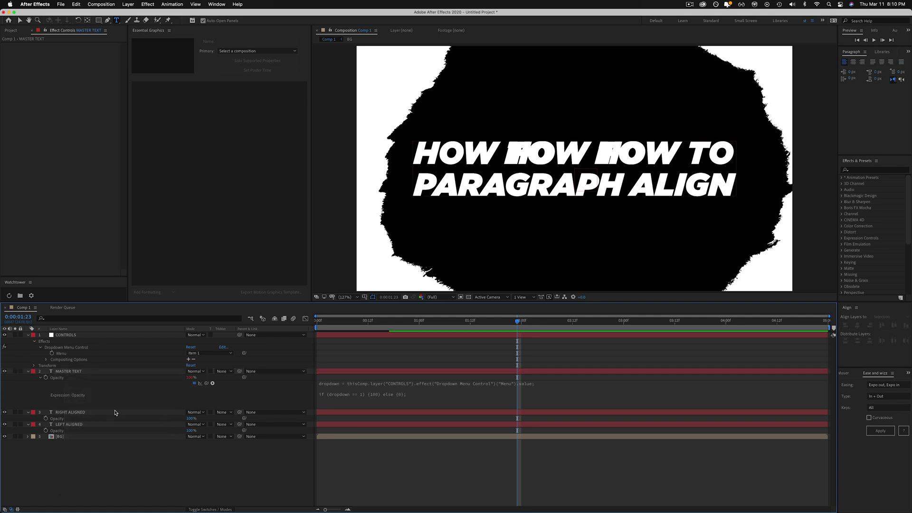
pyautogui.click(61, 420)
pyautogui.keyDown('shift'); pyautogui.click(57, 430); pyautogui.keyUp('shift')
pyautogui.write('dropdown = thisComp.layer("CONTROLS").effect("Dropdown Menu Control")("Menu").value;  if (dropdown == 1) {100} else {0};')
# Change RIGHT ALIGNED's condition to dropdown == 2, then start editing LEFT ALIGNED's menu number.
pyautogui.click(380, 434)
pyautogui.press('BackSpace')
pyautogui.write('2')
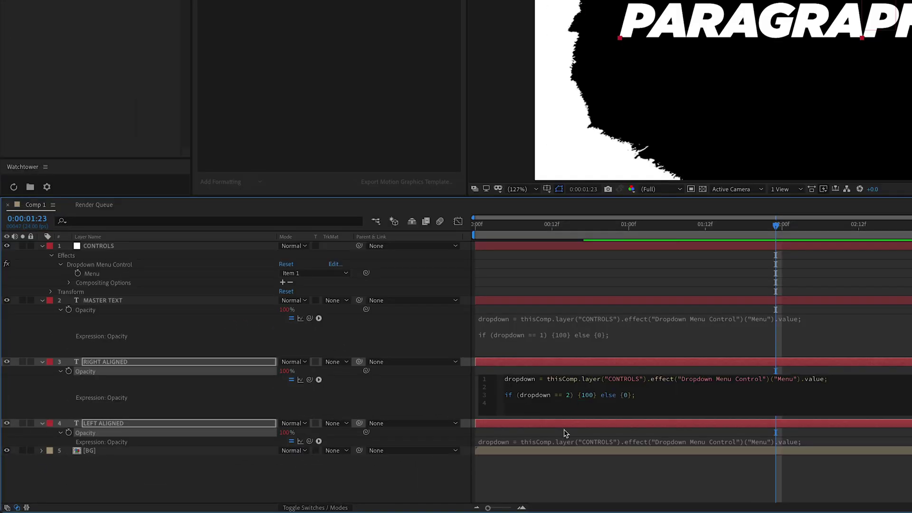
pyautogui.click(568, 442)
pyautogui.click(583, 456)
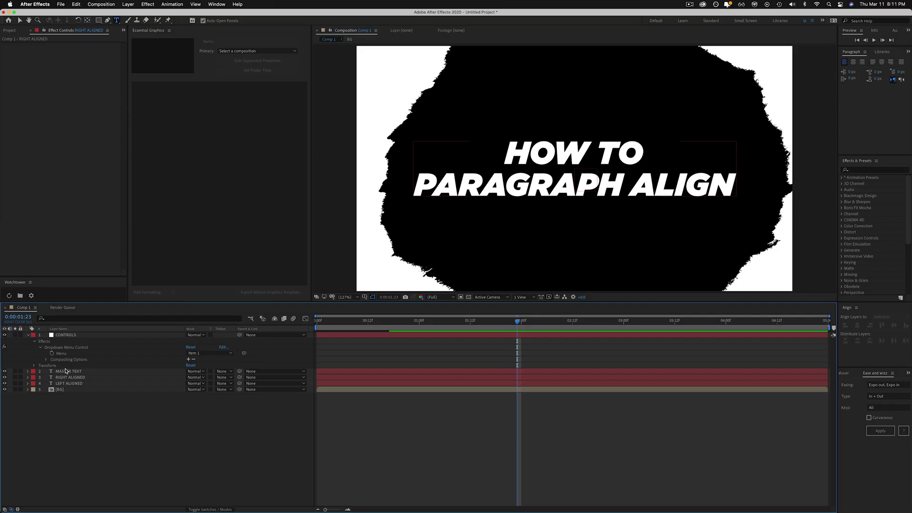
# Drag the Menu into Essential Graphics and rename its three items Center, Right and Left.
pyautogui.moveTo(61, 353); pyautogui.dragTo(209, 183)
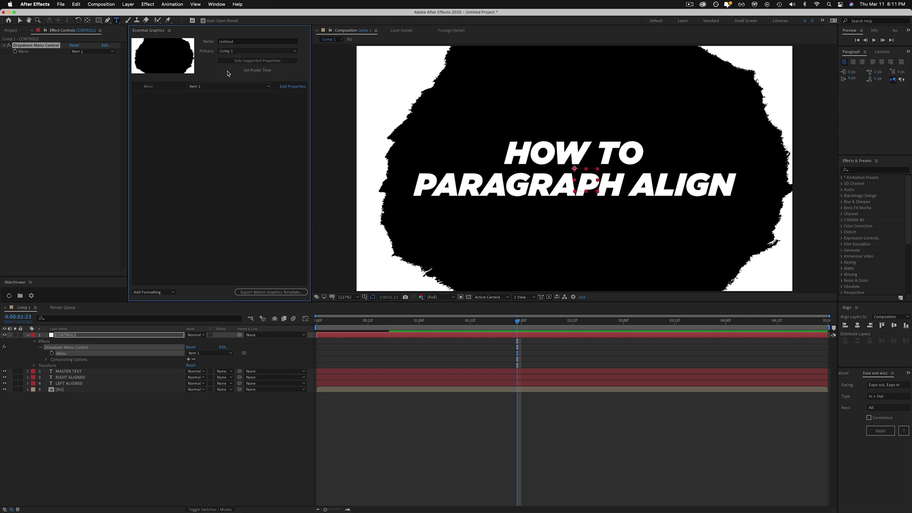
pyautogui.click(290, 86)
pyautogui.doubleClick(430, 248)
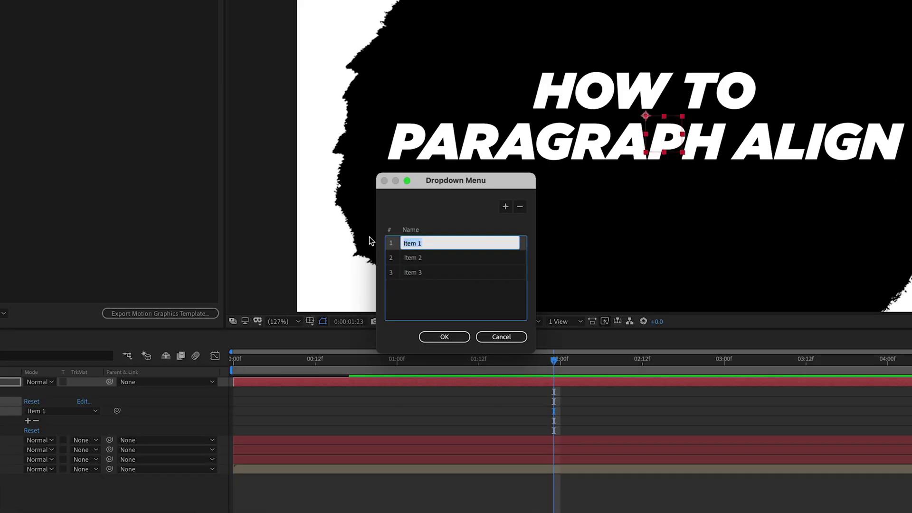
pyautogui.write('Center')
pyautogui.press('Tab')
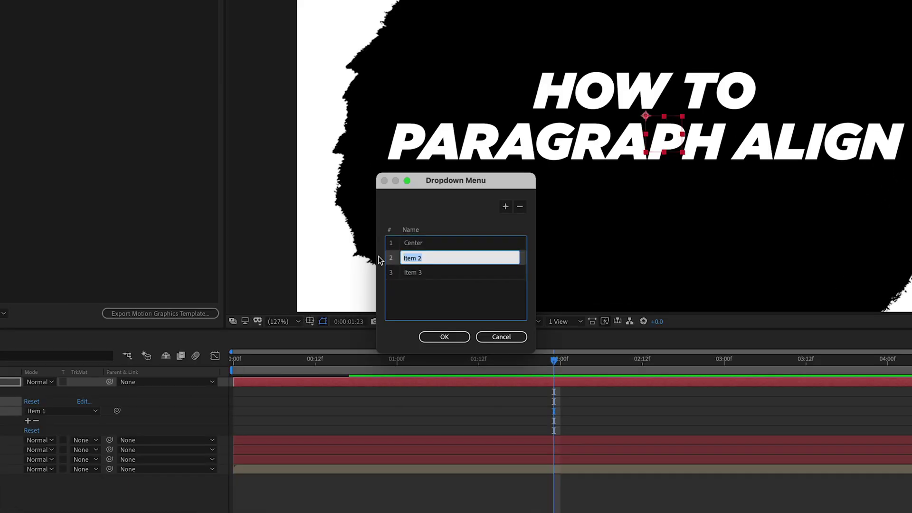
pyautogui.write('Right')
pyautogui.press('Tab')
pyautogui.write('Left')
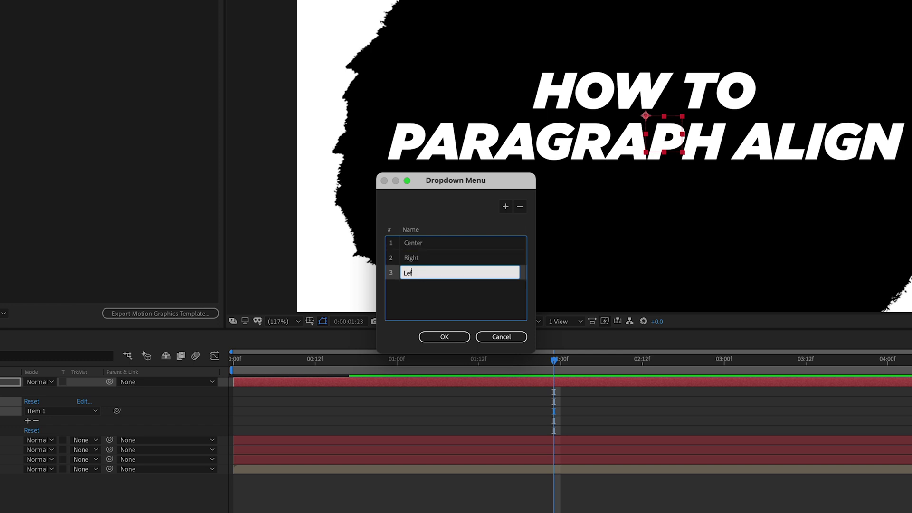
pyautogui.click(434, 336)
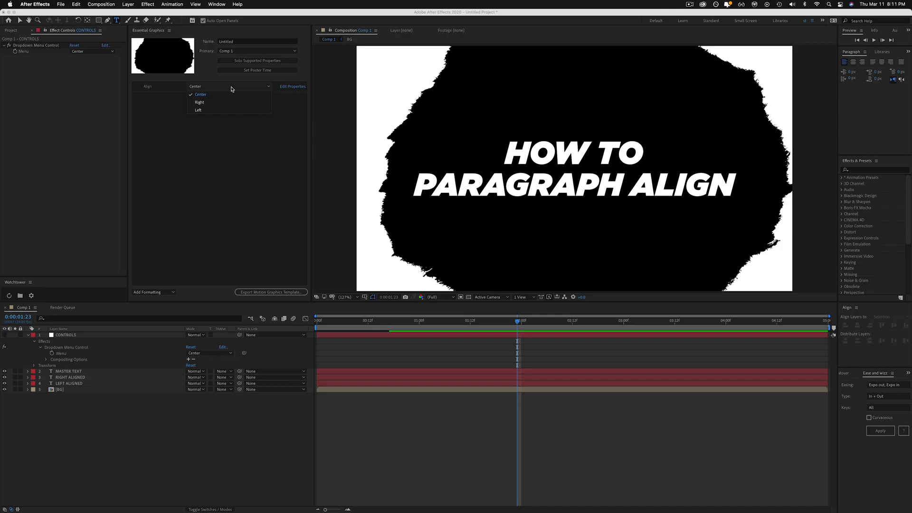
pyautogui.click(204, 104)
pyautogui.click(216, 87)
pyautogui.click(209, 110)
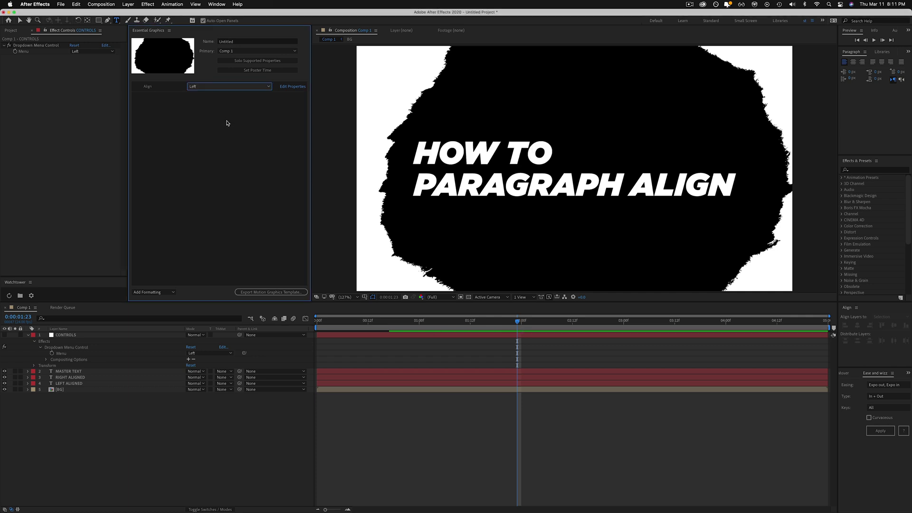
pyautogui.click(220, 89)
pyautogui.click(209, 95)
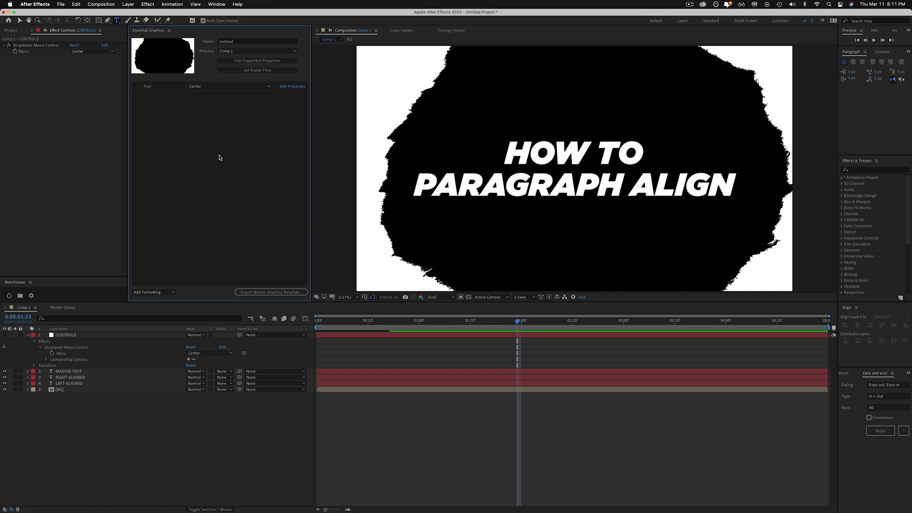